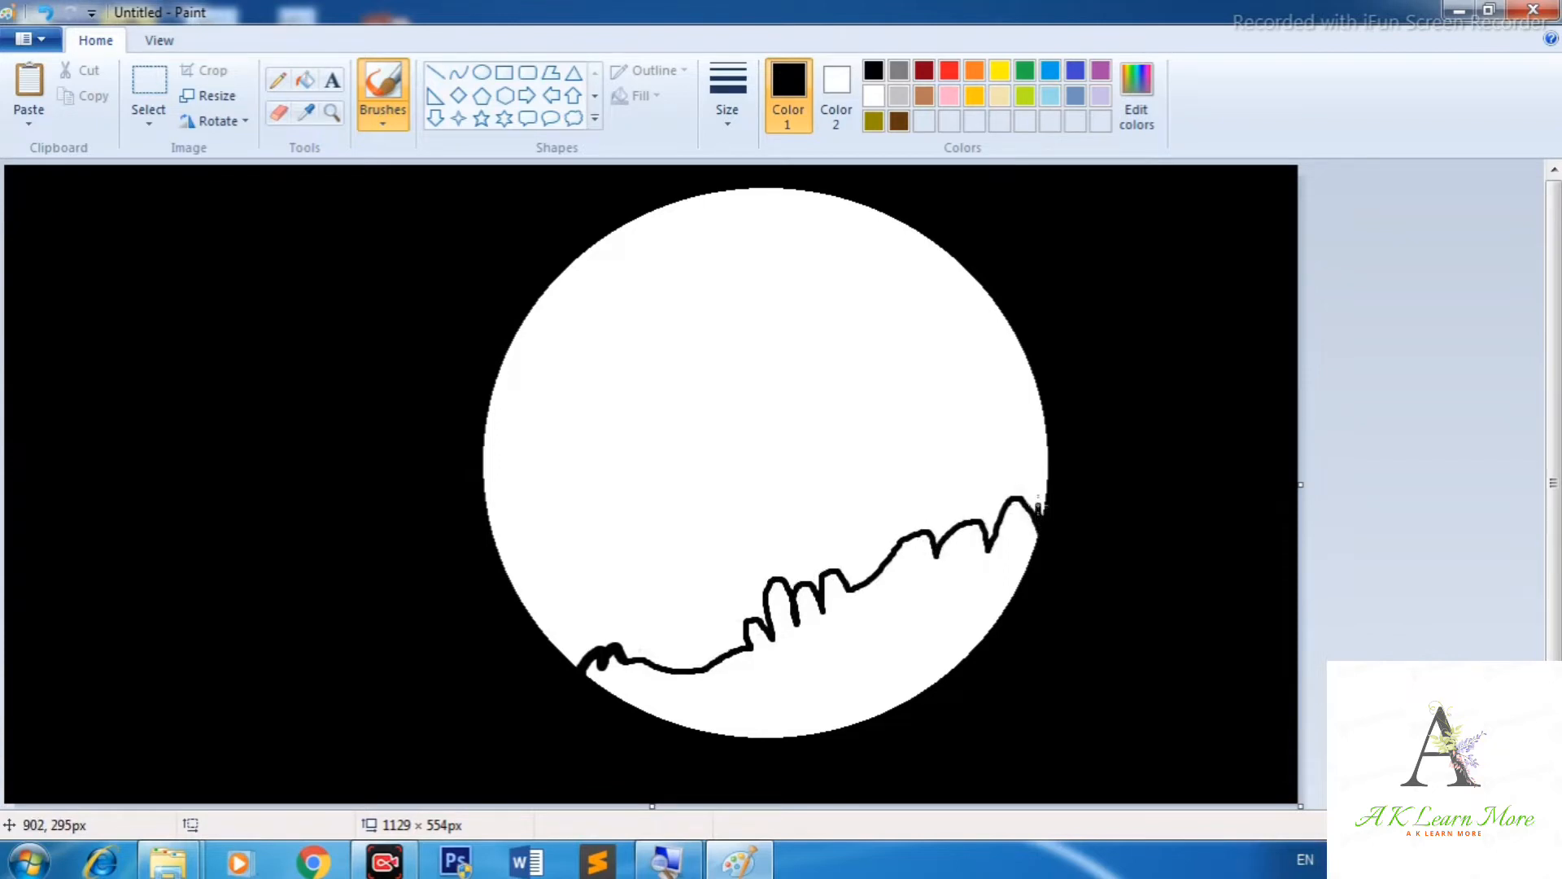
Extend the hill outline across the moon with the brush and fill two enclosed shapes black.
{"action": "mouse_move", "coordinate": [1042, 419]}
{"action": "left_mouse_down"}
{"action": "mouse_move", "coordinate": [997, 459]}
{"action": "mouse_move", "coordinate": [1023, 455]}
{"action": "mouse_move", "coordinate": [987, 452]}
{"action": "mouse_move", "coordinate": [993, 481]}
{"action": "mouse_move", "coordinate": [917, 503]}
{"action": "mouse_move", "coordinate": [952, 514]}
{"action": "mouse_move", "coordinate": [882, 512]}
{"action": "mouse_move", "coordinate": [894, 542]}
{"action": "mouse_move", "coordinate": [909, 502]}
{"action": "mouse_move", "coordinate": [893, 509]}
{"action": "mouse_move", "coordinate": [921, 504]}
{"action": "mouse_move", "coordinate": [845, 545]}
{"action": "mouse_move", "coordinate": [874, 537]}
{"action": "mouse_move", "coordinate": [840, 575]}
{"action": "left_mouse_up"}
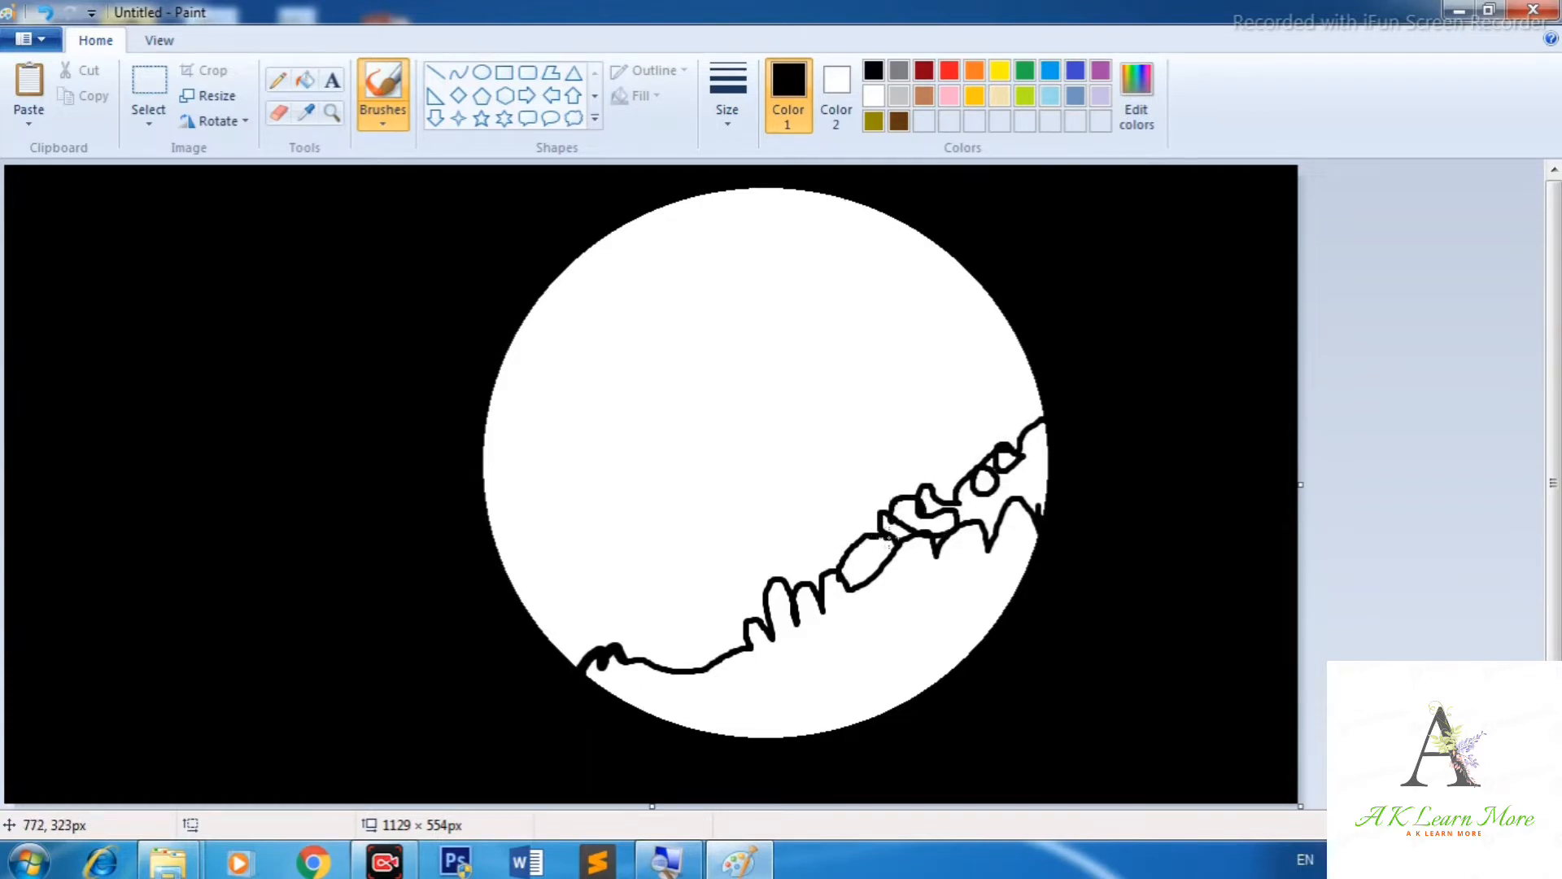
{"action": "left_click", "coordinate": [305, 80]}
{"action": "left_click", "coordinate": [867, 559]}
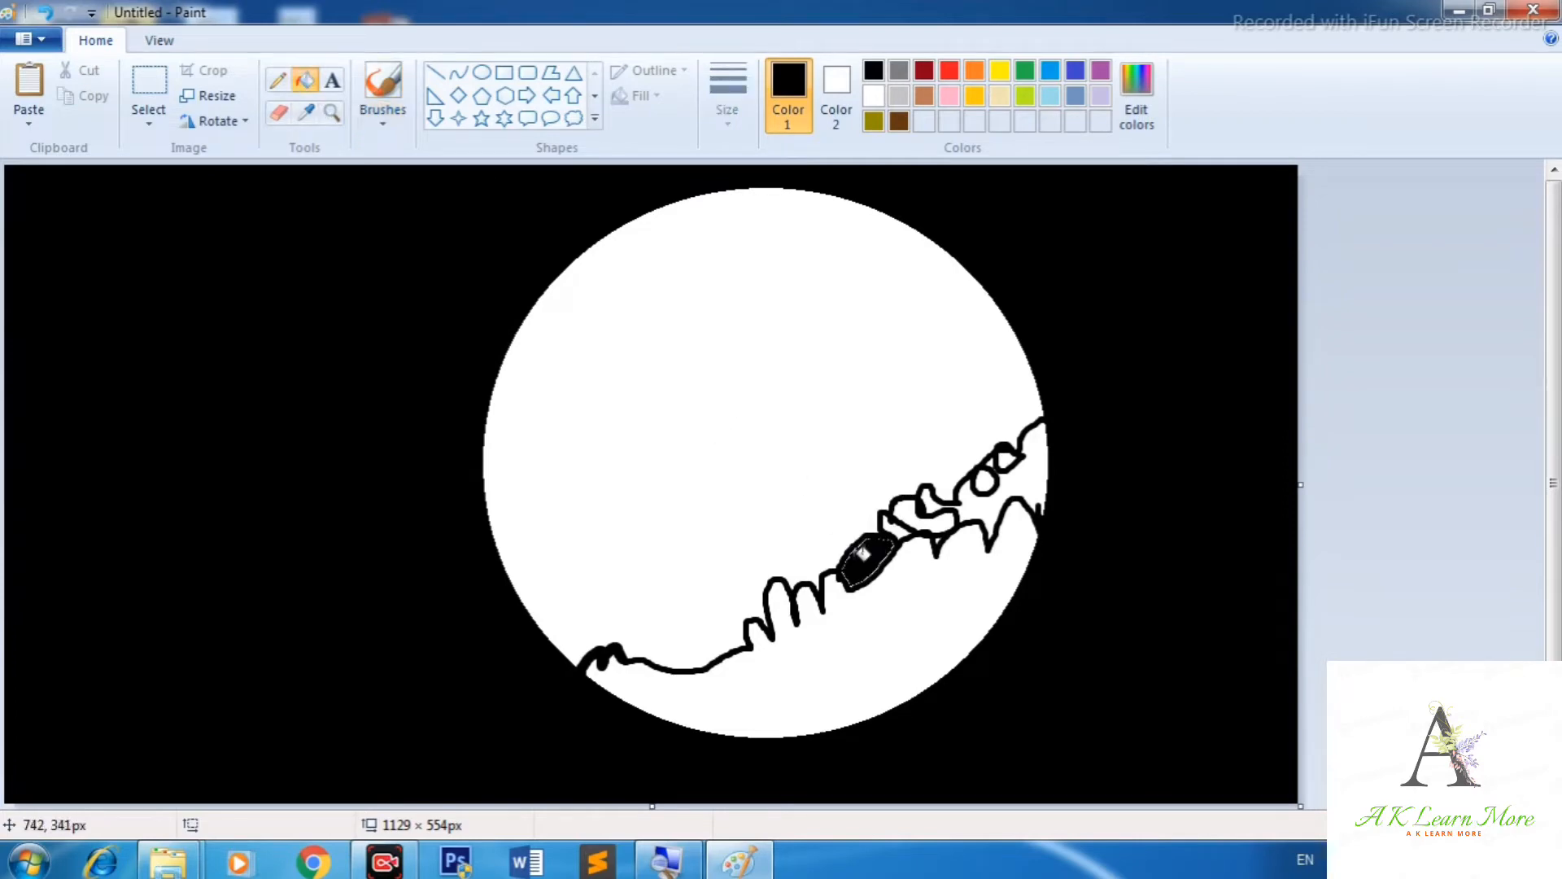
{"action": "left_click", "coordinate": [921, 514]}
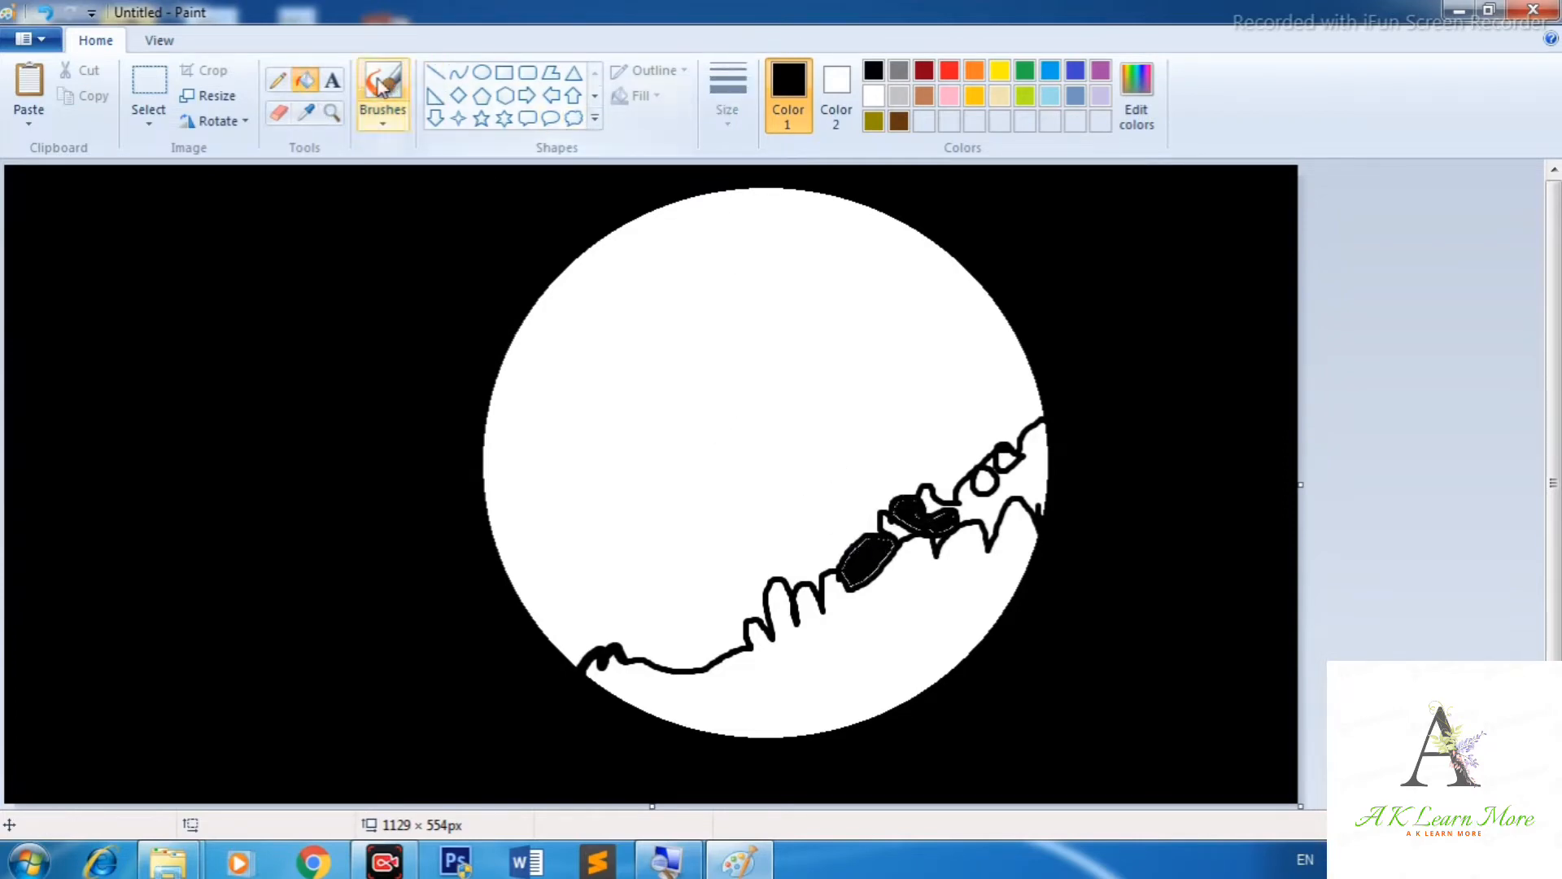
Enlarge the brush and paint the whole area below the hill outline solid black.
{"action": "left_click", "coordinate": [382, 106]}
{"action": "key", "text": "ctrl+plus"}
{"action": "key", "text": "ctrl+plus"}
{"action": "key", "text": "ctrl+plus"}
{"action": "key", "text": "ctrl+plus"}
{"action": "key", "text": "ctrl+plus"}
{"action": "key", "text": "ctrl+plus"}
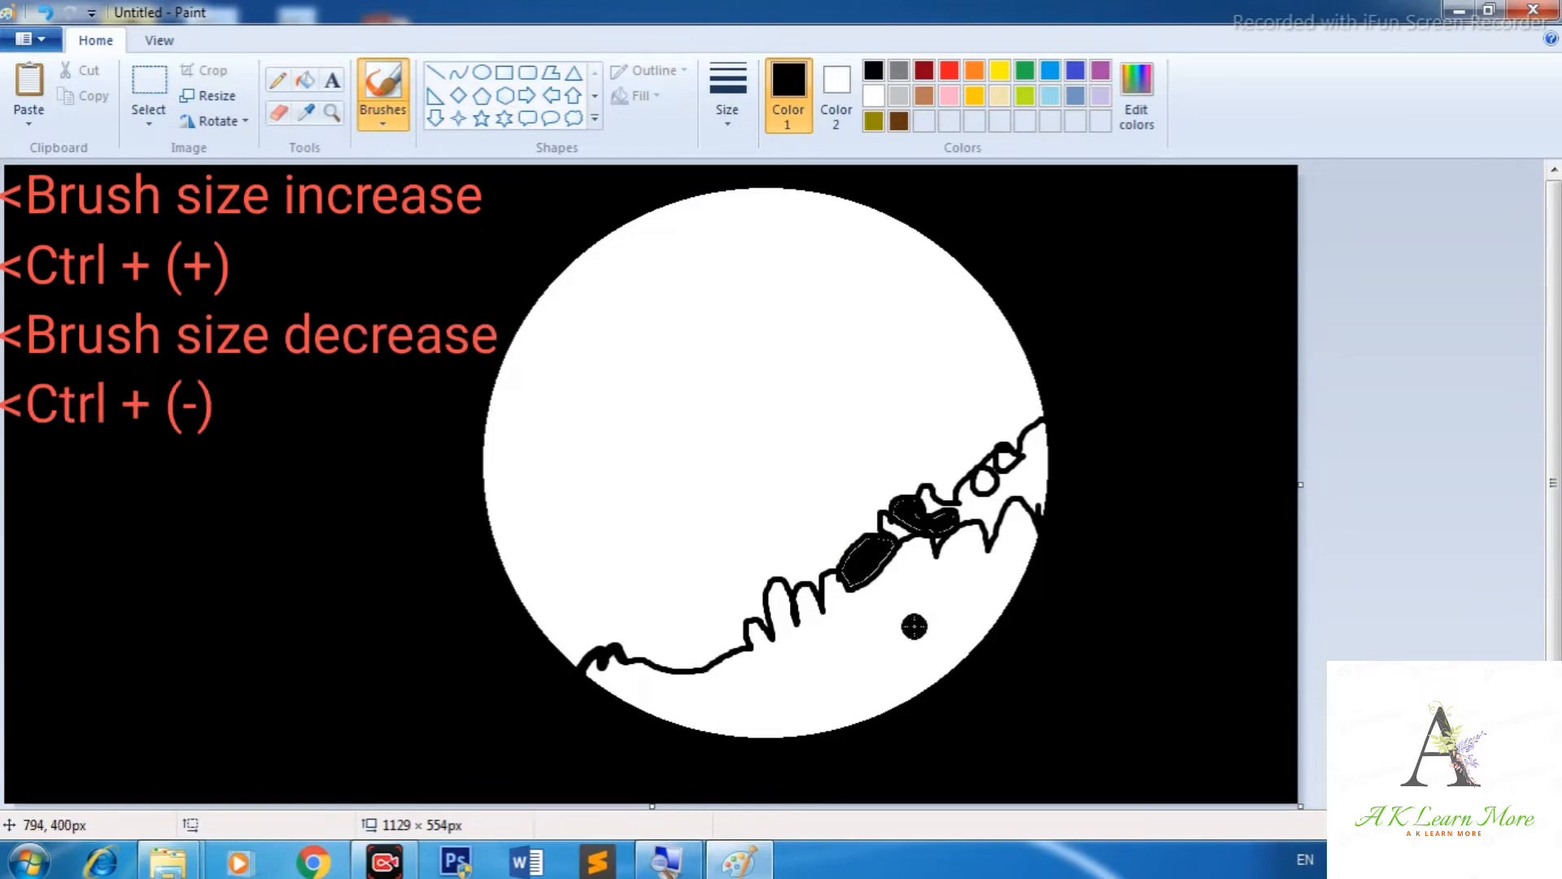
{"action": "left_click_drag", "start_coordinate": [914, 625], "coordinate": [1005, 546]}
{"action": "mouse_move", "coordinate": [1049, 451]}
{"action": "left_mouse_down"}
{"action": "mouse_move", "coordinate": [1017, 575]}
{"action": "mouse_move", "coordinate": [978, 636]}
{"action": "mouse_move", "coordinate": [882, 702]}
{"action": "mouse_move", "coordinate": [768, 725]}
{"action": "mouse_move", "coordinate": [600, 674]}
{"action": "mouse_move", "coordinate": [706, 700]}
{"action": "mouse_move", "coordinate": [898, 643]}
{"action": "mouse_move", "coordinate": [753, 739]}
{"action": "mouse_move", "coordinate": [678, 754]}
{"action": "mouse_move", "coordinate": [824, 681]}
{"action": "mouse_move", "coordinate": [1087, 469]}
{"action": "mouse_move", "coordinate": [988, 608]}
{"action": "mouse_move", "coordinate": [1033, 451]}
{"action": "mouse_move", "coordinate": [979, 487]}
{"action": "mouse_move", "coordinate": [945, 522]}
{"action": "mouse_move", "coordinate": [1060, 436]}
{"action": "mouse_move", "coordinate": [888, 660]}
{"action": "mouse_move", "coordinate": [833, 704]}
{"action": "mouse_move", "coordinate": [986, 615]}
{"action": "mouse_move", "coordinate": [955, 593]}
{"action": "mouse_move", "coordinate": [965, 508]}
{"action": "left_mouse_up"}
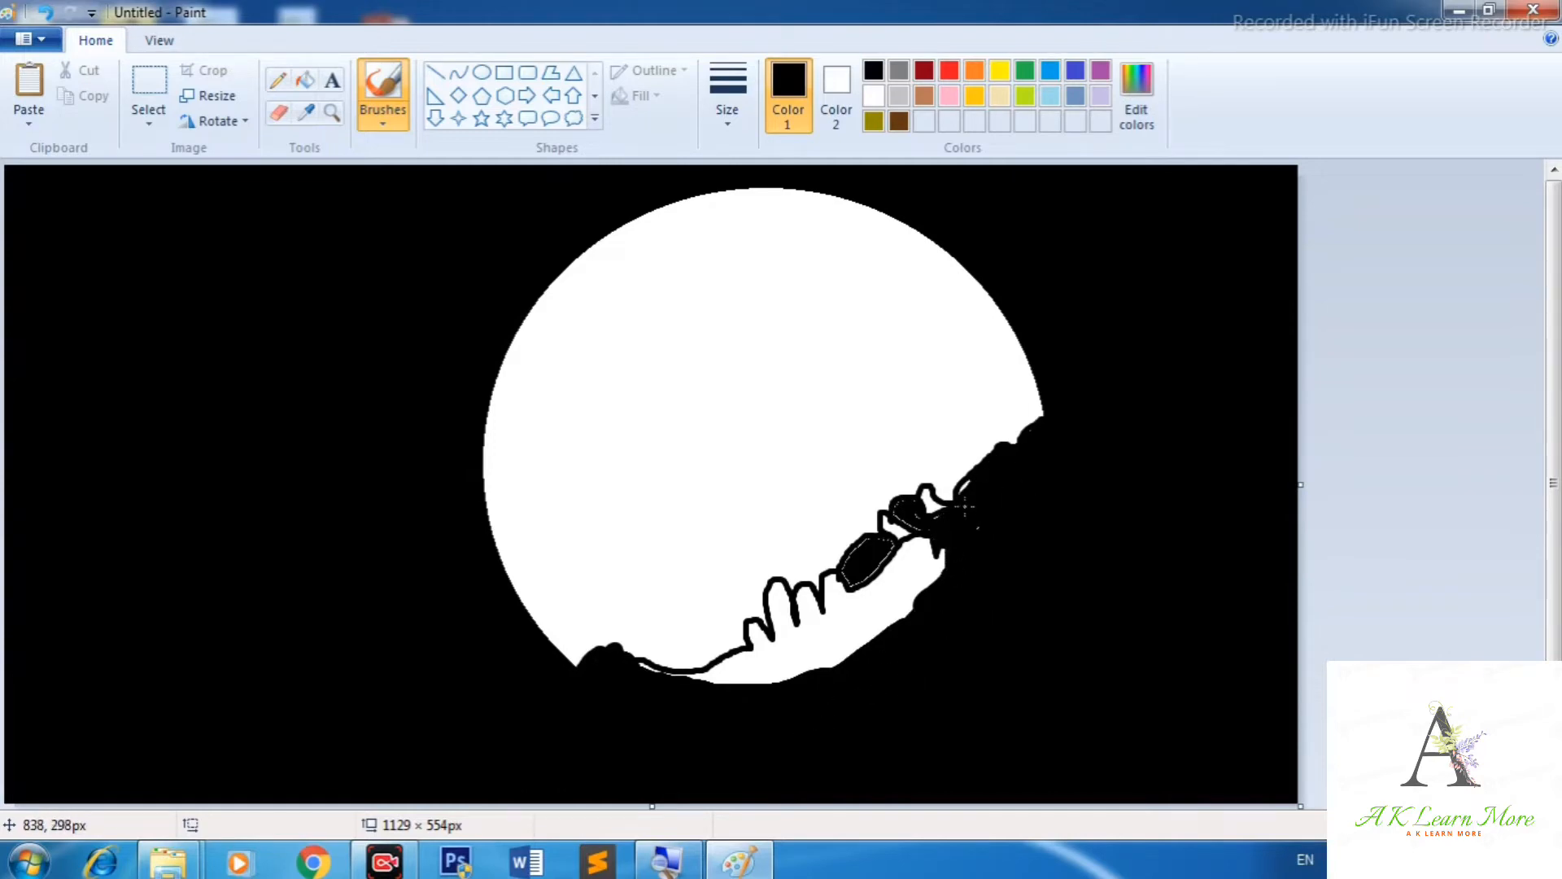
{"action": "mouse_move", "coordinate": [1021, 443]}
{"action": "left_mouse_down"}
{"action": "mouse_move", "coordinate": [981, 457]}
{"action": "mouse_move", "coordinate": [986, 494]}
{"action": "mouse_move", "coordinate": [933, 491]}
{"action": "mouse_move", "coordinate": [886, 544]}
{"action": "mouse_move", "coordinate": [880, 529]}
{"action": "mouse_move", "coordinate": [956, 518]}
{"action": "mouse_move", "coordinate": [970, 533]}
{"action": "mouse_move", "coordinate": [820, 657]}
{"action": "mouse_move", "coordinate": [941, 565]}
{"action": "mouse_move", "coordinate": [844, 670]}
{"action": "mouse_move", "coordinate": [923, 554]}
{"action": "mouse_move", "coordinate": [863, 584]}
{"action": "mouse_move", "coordinate": [863, 547]}
{"action": "mouse_move", "coordinate": [816, 553]}
{"action": "mouse_move", "coordinate": [818, 582]}
{"action": "mouse_move", "coordinate": [801, 568]}
{"action": "mouse_move", "coordinate": [803, 591]}
{"action": "mouse_move", "coordinate": [785, 584]}
{"action": "mouse_move", "coordinate": [777, 612]}
{"action": "mouse_move", "coordinate": [765, 603]}
{"action": "mouse_move", "coordinate": [767, 634]}
{"action": "mouse_move", "coordinate": [811, 591]}
{"action": "mouse_move", "coordinate": [842, 597]}
{"action": "mouse_move", "coordinate": [713, 685]}
{"action": "mouse_move", "coordinate": [747, 635]}
{"action": "mouse_move", "coordinate": [695, 676]}
{"action": "mouse_move", "coordinate": [667, 662]}
{"action": "mouse_move", "coordinate": [699, 662]}
{"action": "mouse_move", "coordinate": [710, 639]}
{"action": "mouse_move", "coordinate": [732, 664]}
{"action": "mouse_move", "coordinate": [778, 660]}
{"action": "mouse_move", "coordinate": [724, 705]}
{"action": "left_mouse_up"}
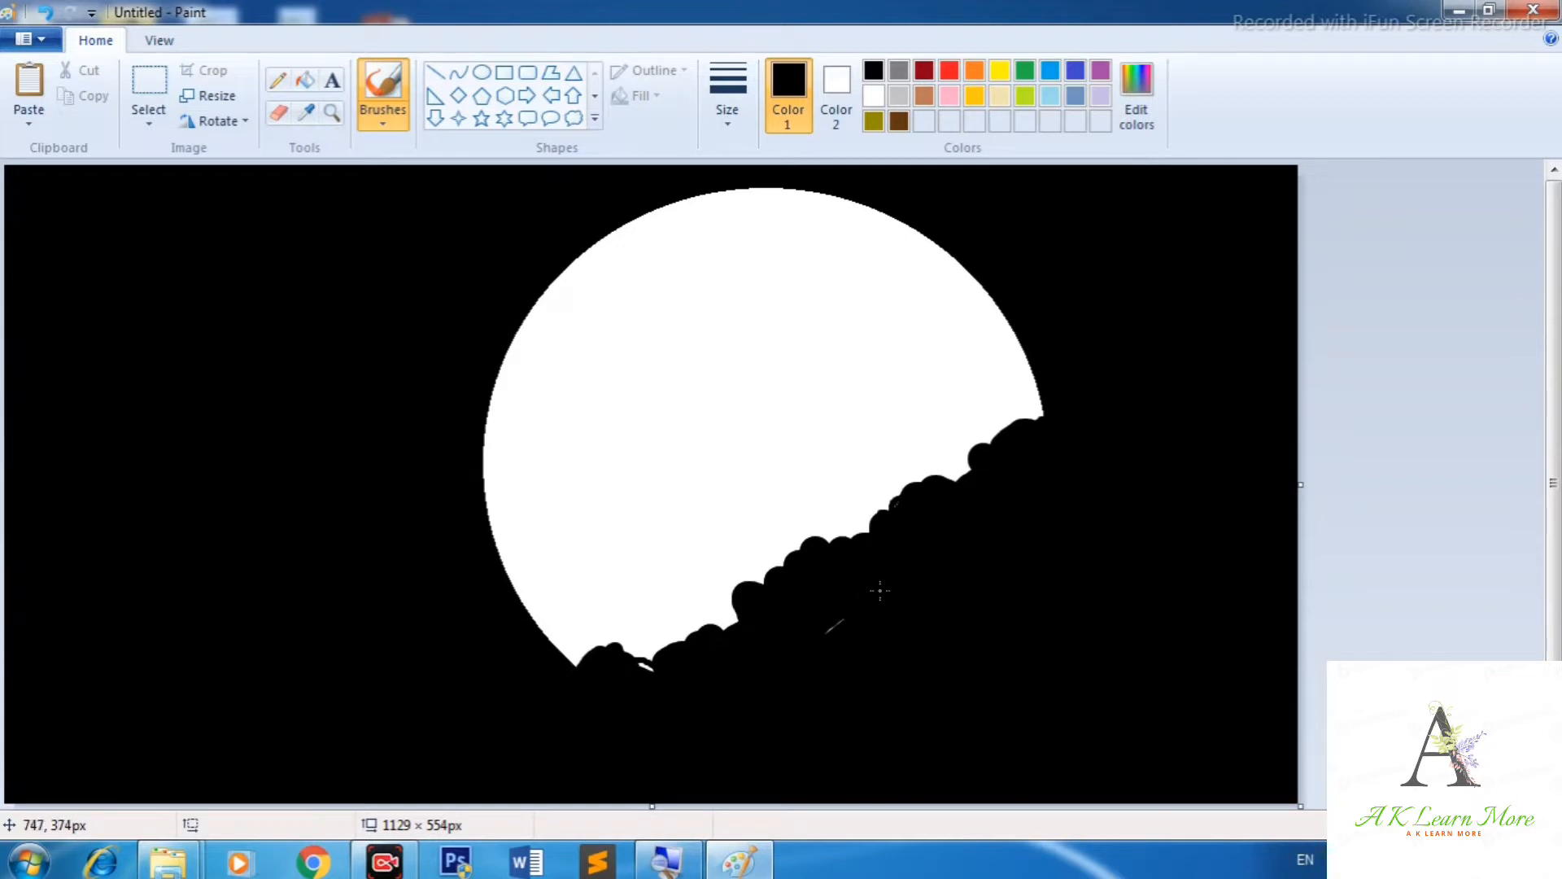
{"action": "mouse_move", "coordinate": [1030, 421]}
{"action": "left_mouse_down"}
{"action": "mouse_move", "coordinate": [1023, 379]}
{"action": "mouse_move", "coordinate": [1009, 413]}
{"action": "mouse_move", "coordinate": [966, 428]}
{"action": "mouse_move", "coordinate": [1002, 403]}
{"action": "mouse_move", "coordinate": [928, 500]}
{"action": "mouse_move", "coordinate": [920, 461]}
{"action": "mouse_move", "coordinate": [954, 449]}
{"action": "mouse_move", "coordinate": [888, 518]}
{"action": "mouse_move", "coordinate": [817, 537]}
{"action": "left_mouse_up"}
{"action": "mouse_move", "coordinate": [736, 614]}
{"action": "left_mouse_down"}
{"action": "mouse_move", "coordinate": [679, 635]}
{"action": "mouse_move", "coordinate": [646, 674]}
{"action": "left_mouse_up"}
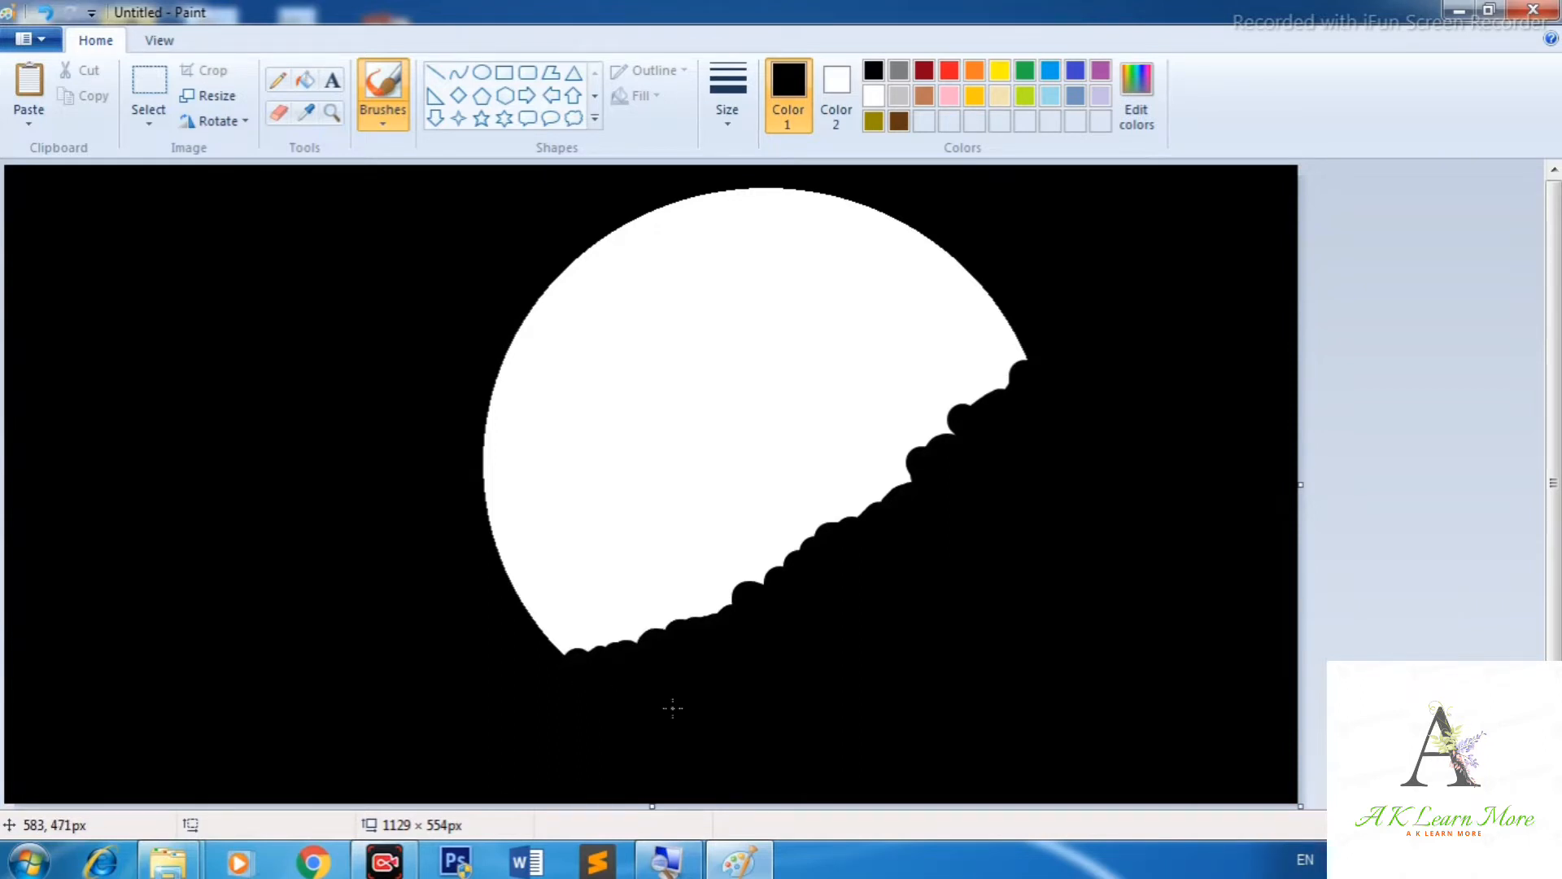
{"action": "mouse_move", "coordinate": [774, 585]}
{"action": "left_mouse_down"}
{"action": "mouse_move", "coordinate": [833, 541]}
{"action": "mouse_move", "coordinate": [845, 506]}
{"action": "mouse_move", "coordinate": [878, 509]}
{"action": "mouse_move", "coordinate": [883, 476]}
{"action": "mouse_move", "coordinate": [915, 482]}
{"action": "mouse_move", "coordinate": [915, 456]}
{"action": "mouse_move", "coordinate": [950, 446]}
{"action": "mouse_move", "coordinate": [1027, 372]}
{"action": "left_mouse_up"}
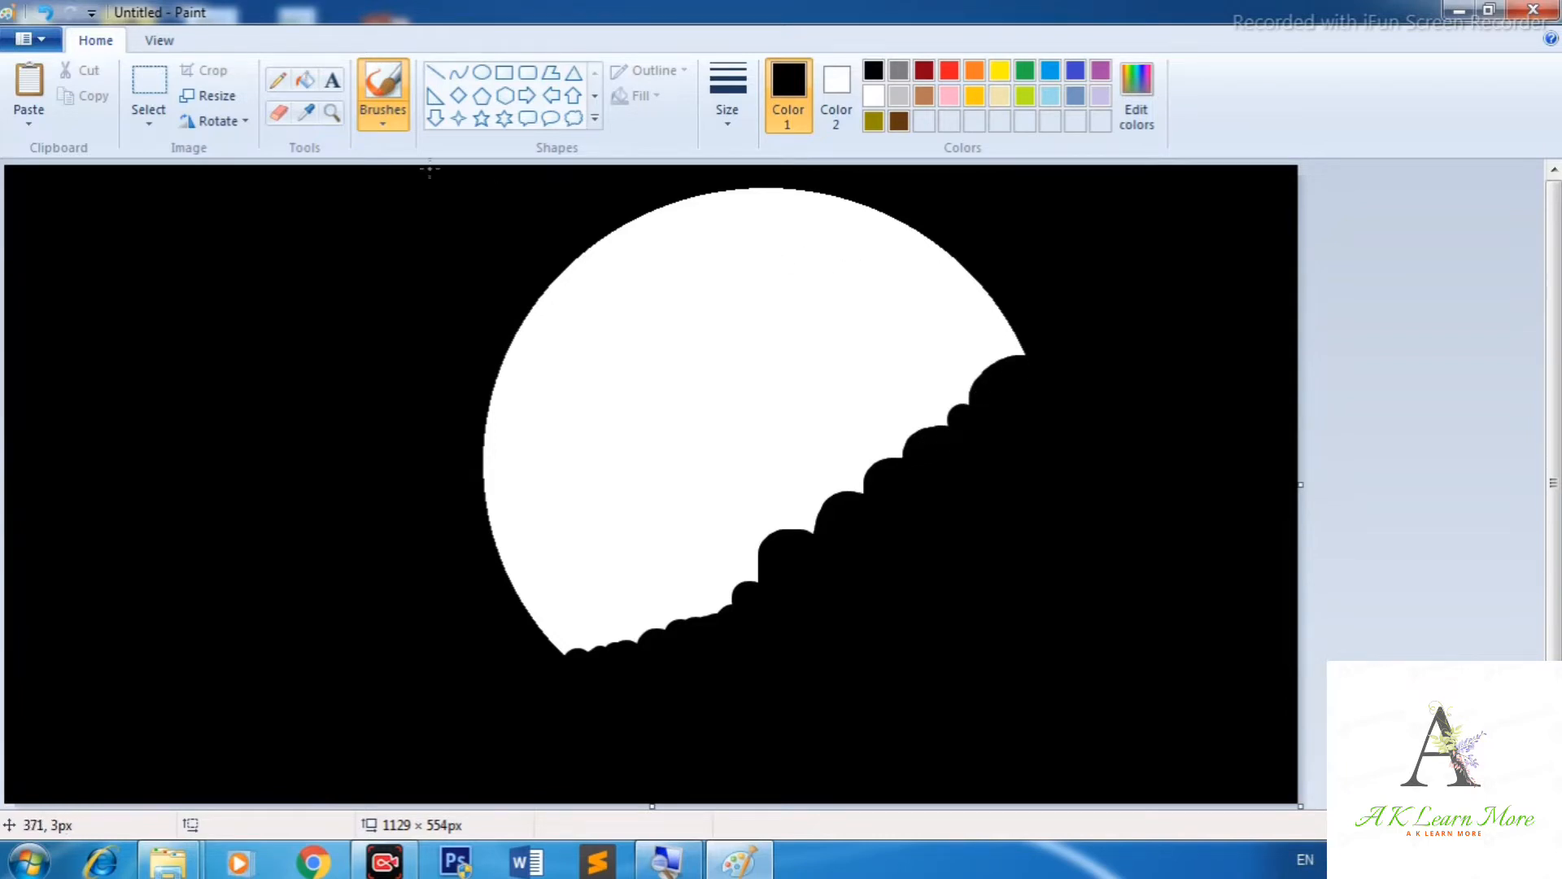
Smooth the hill's lower left edge with the brush.
{"action": "left_click", "coordinate": [435, 73]}
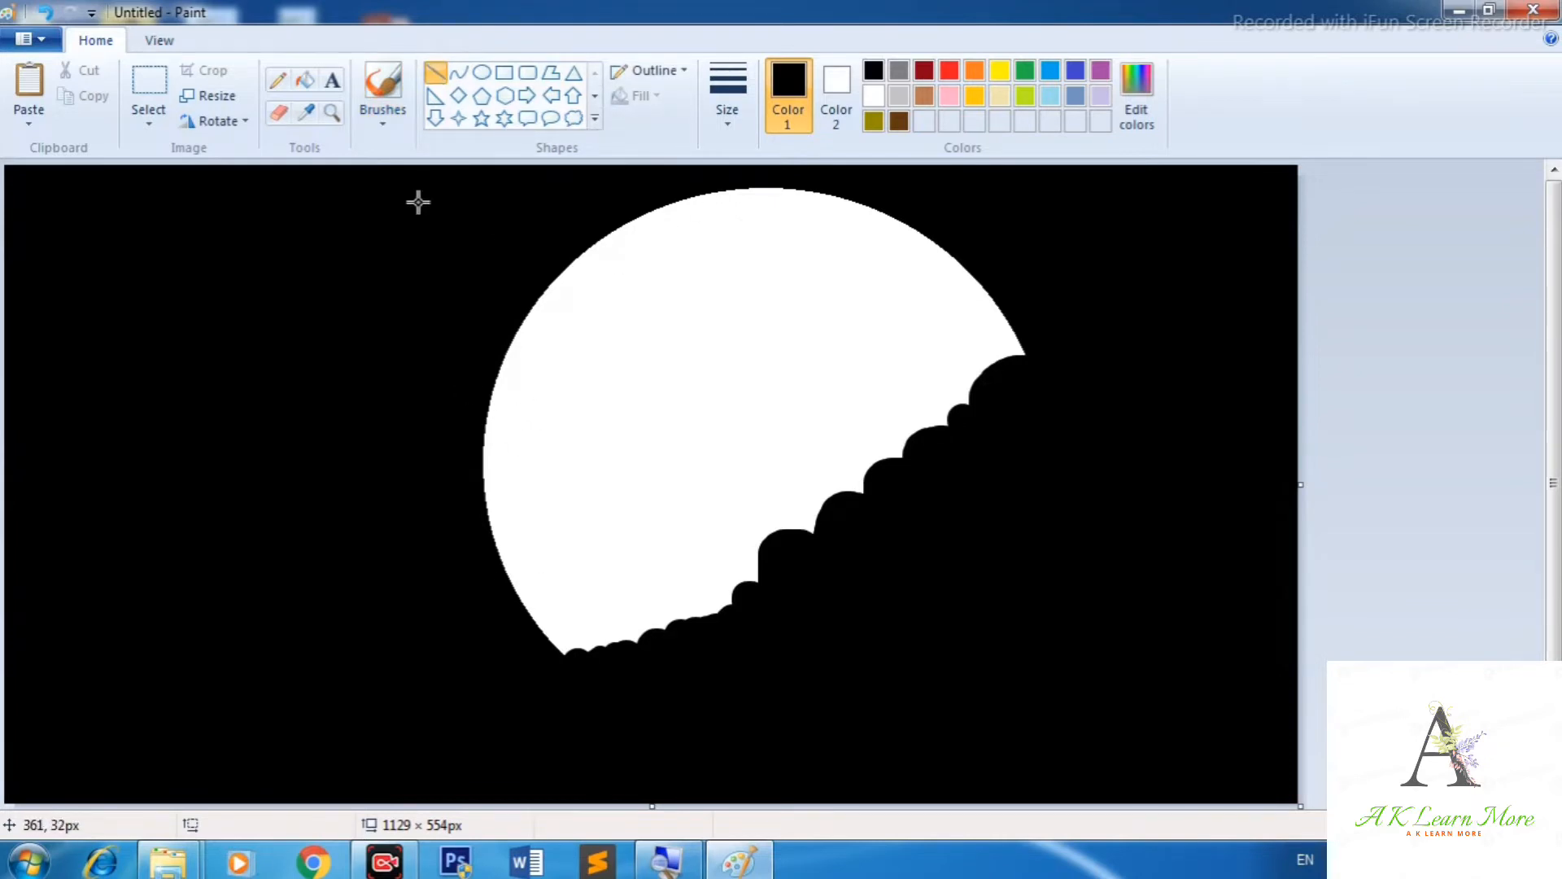
{"action": "left_click", "coordinate": [382, 90]}
{"action": "mouse_move", "coordinate": [632, 655]}
{"action": "left_mouse_down"}
{"action": "mouse_move", "coordinate": [635, 639]}
{"action": "mouse_move", "coordinate": [564, 648]}
{"action": "left_mouse_up"}
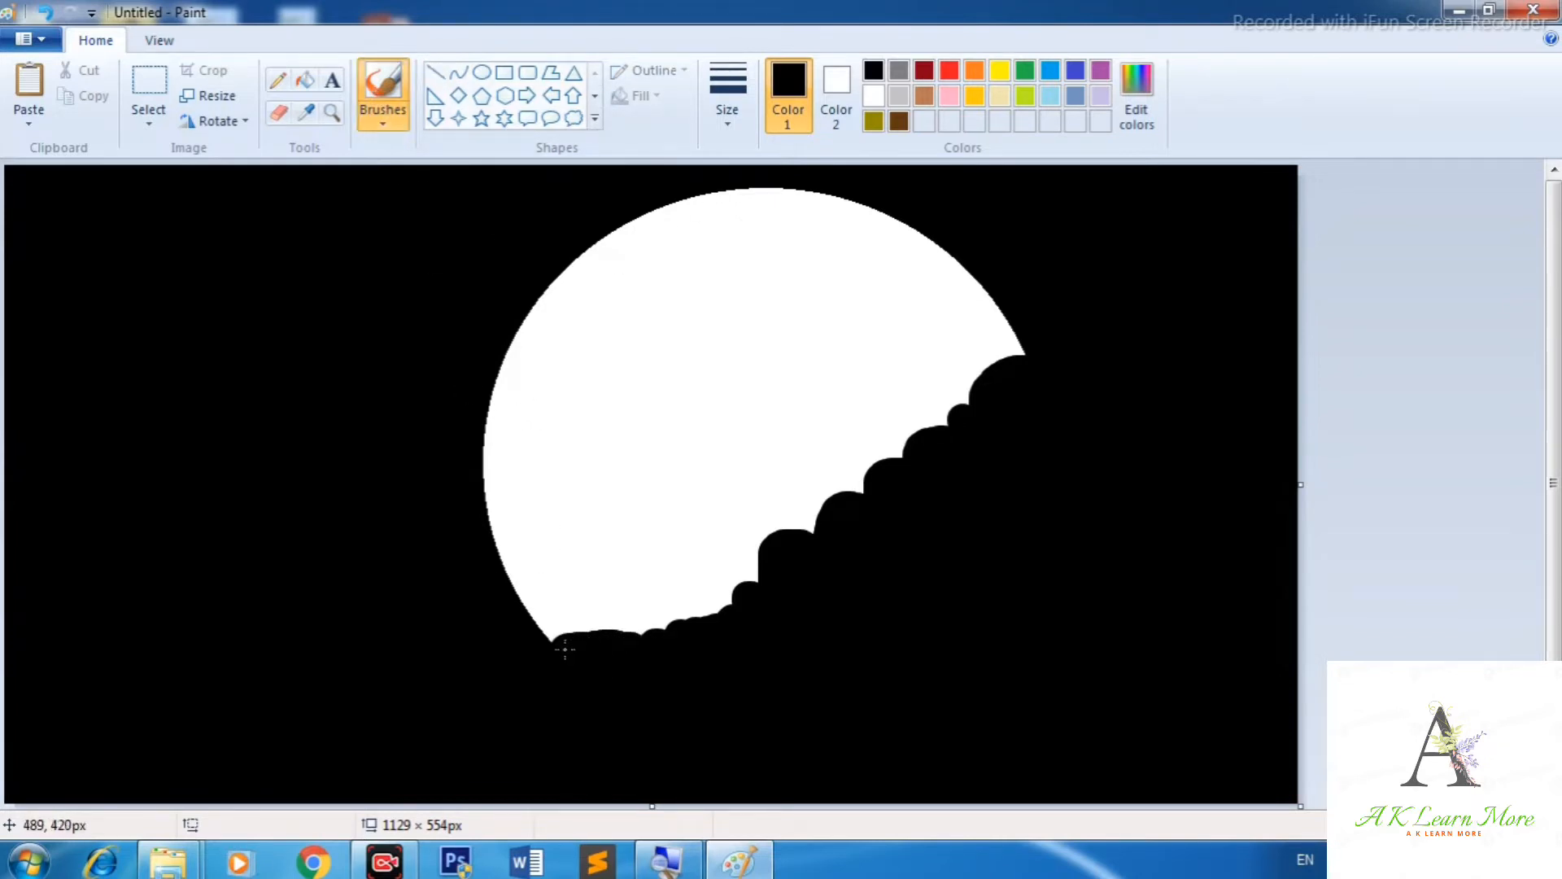
Draw two short vertical lines on the hill as house walls with the Line tool.
{"action": "left_click", "coordinate": [435, 72]}
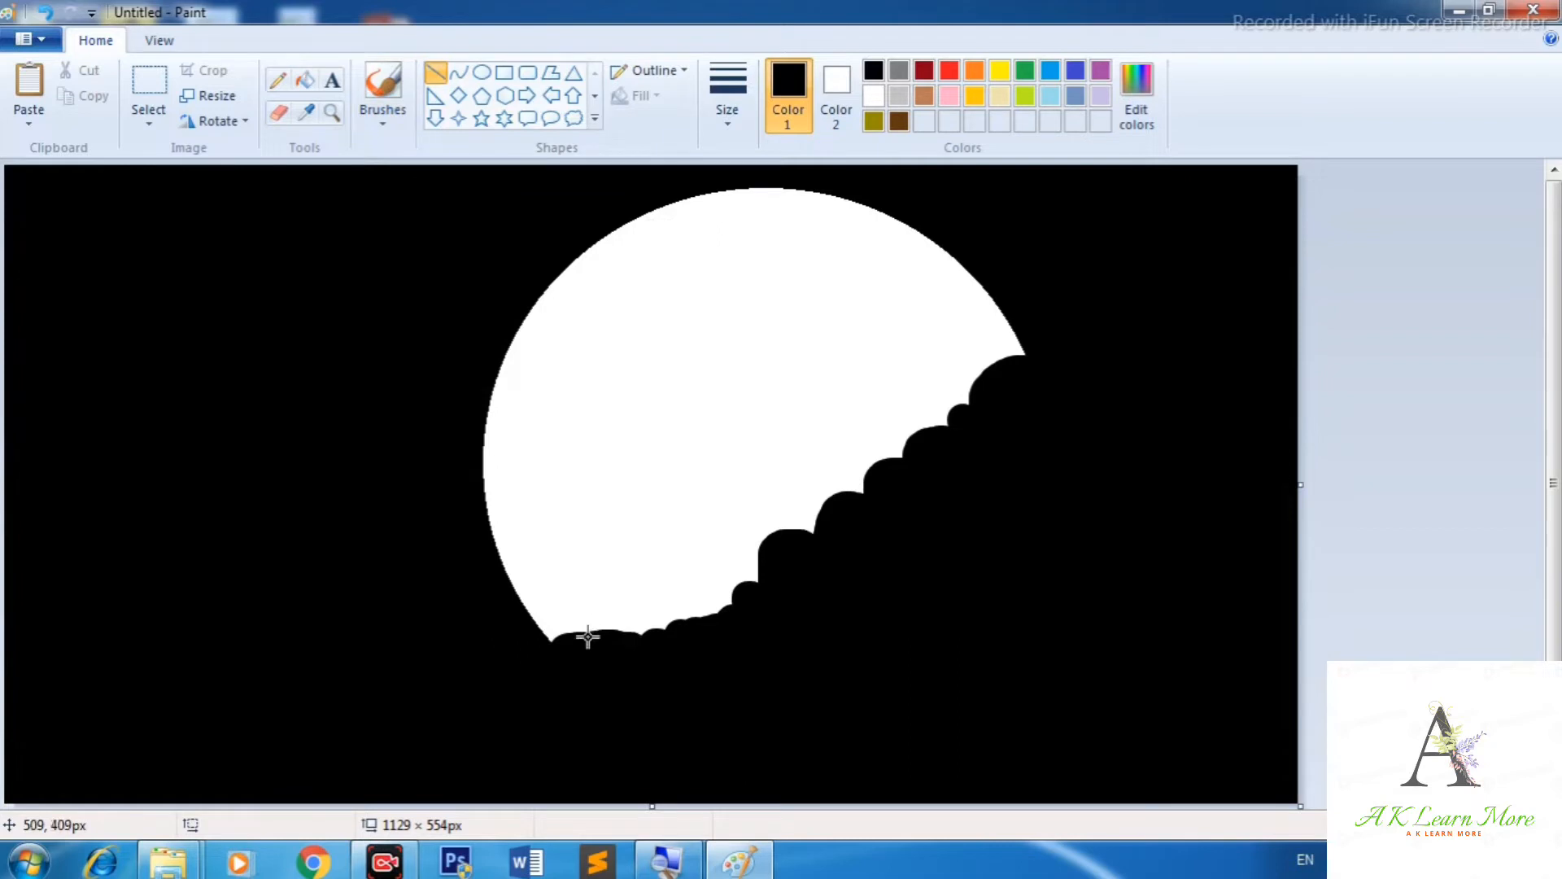
{"action": "left_click_drag", "start_coordinate": [585, 636], "coordinate": [579, 606]}
{"action": "left_click", "coordinate": [647, 651]}
{"action": "left_click_drag", "start_coordinate": [635, 597], "coordinate": [636, 637]}
{"action": "left_click", "coordinate": [640, 538]}
{"action": "left_click_drag", "start_coordinate": [629, 602], "coordinate": [631, 634]}
{"action": "left_click", "coordinate": [715, 650]}
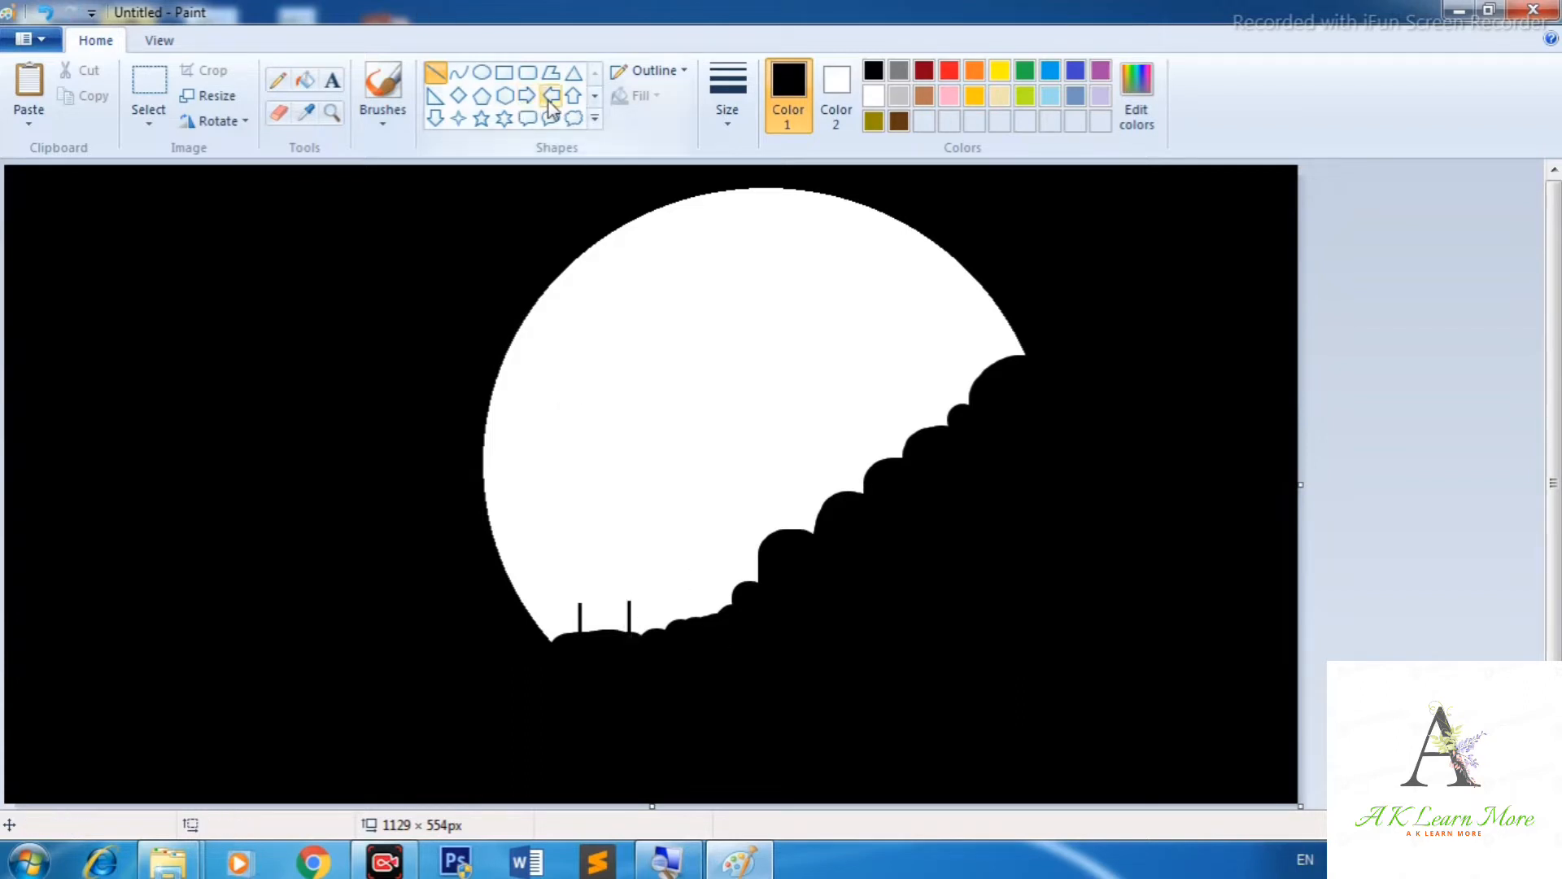
Draw a triangle roof on top of the two walls.
{"action": "left_click", "coordinate": [574, 72]}
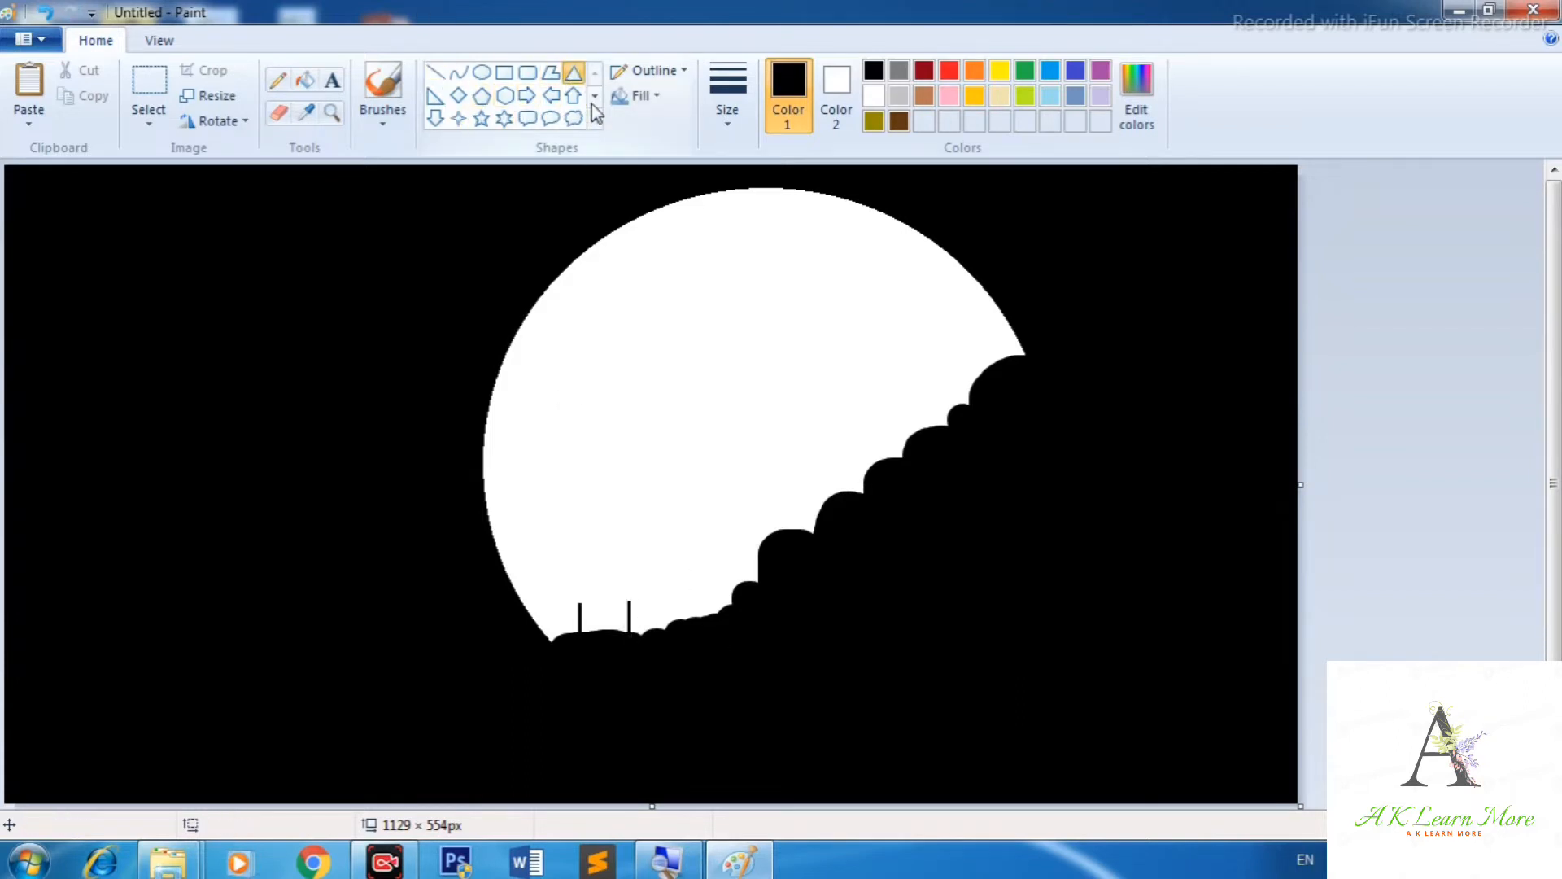
{"action": "left_click_drag", "start_coordinate": [592, 533], "coordinate": [606, 571]}
{"action": "left_click", "coordinate": [616, 499]}
Draw a small rectangular door and window on the house with the Rectangle tool.
{"action": "left_click", "coordinate": [504, 73]}
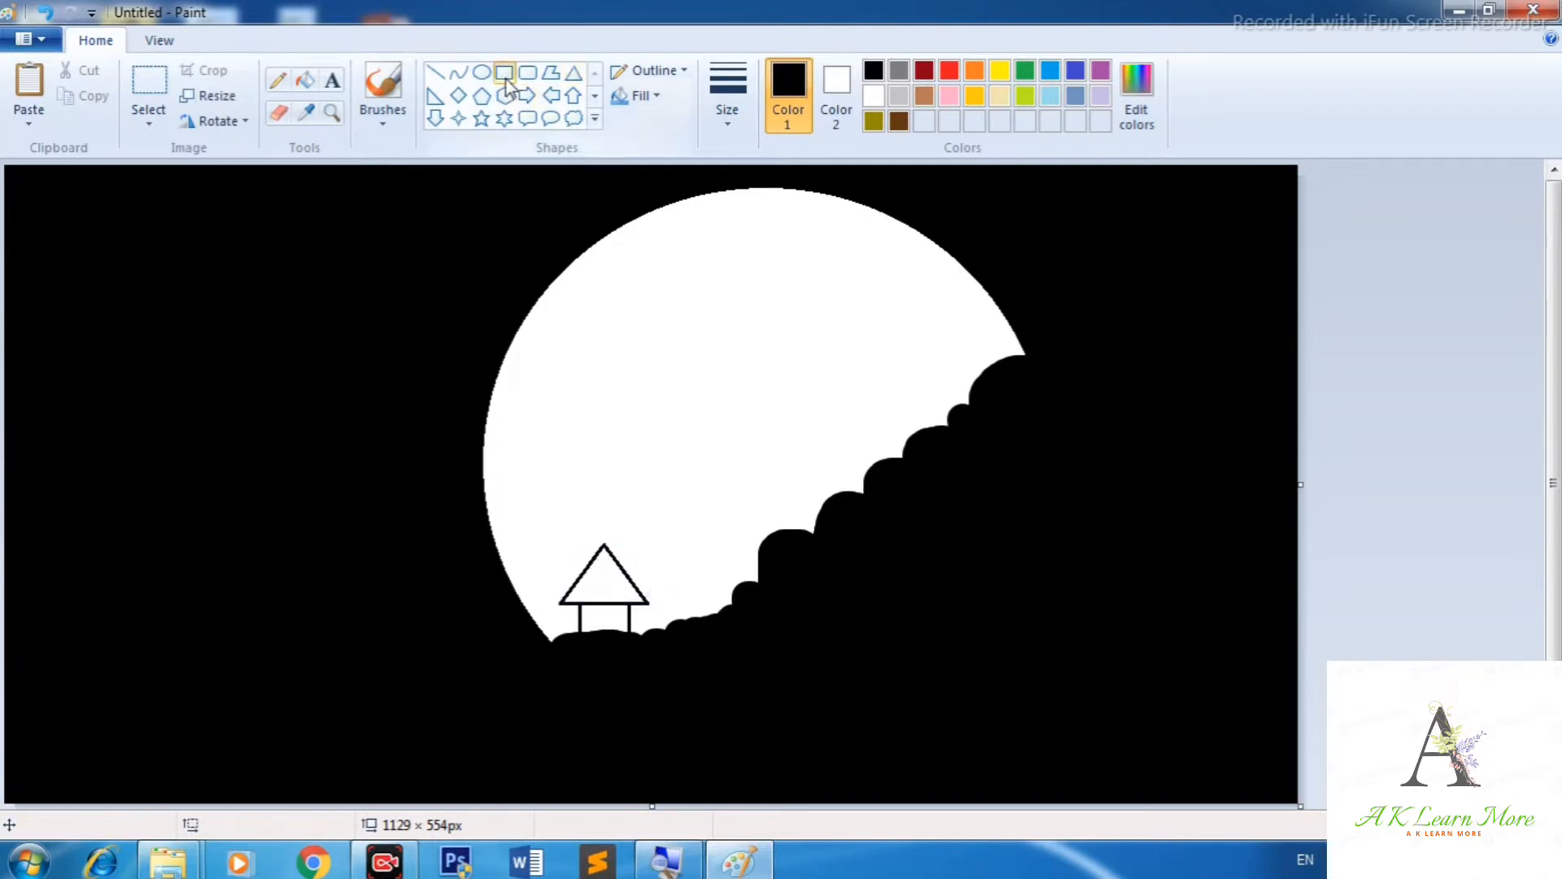
{"action": "mouse_move", "coordinate": [603, 610]}
{"action": "left_mouse_down"}
{"action": "mouse_move", "coordinate": [612, 633]}
{"action": "mouse_move", "coordinate": [629, 628]}
{"action": "left_mouse_up"}
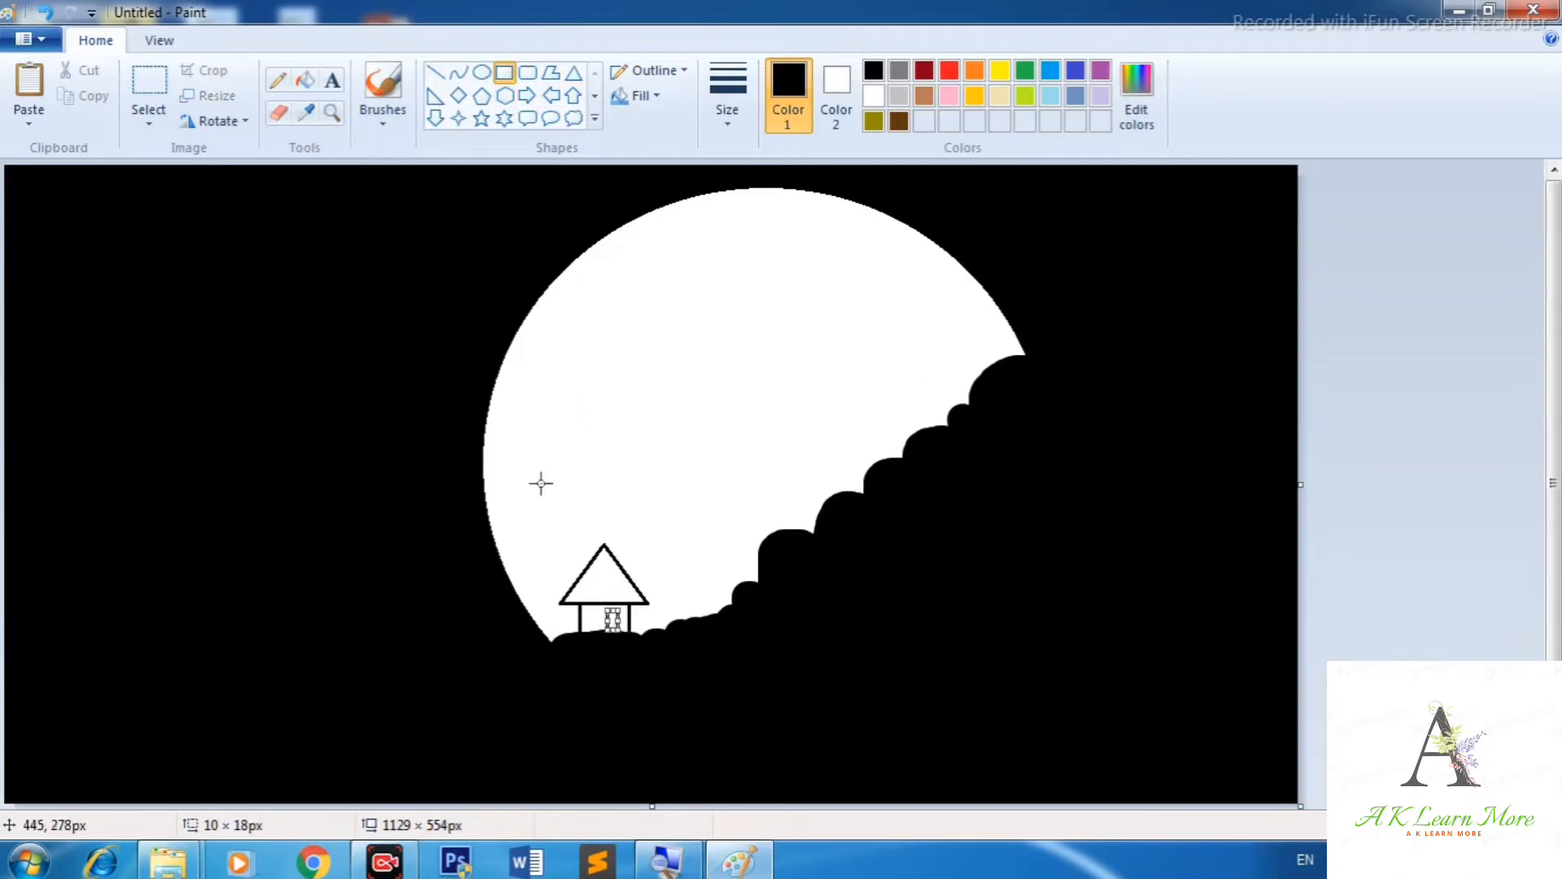
{"action": "left_click", "coordinate": [606, 572]}
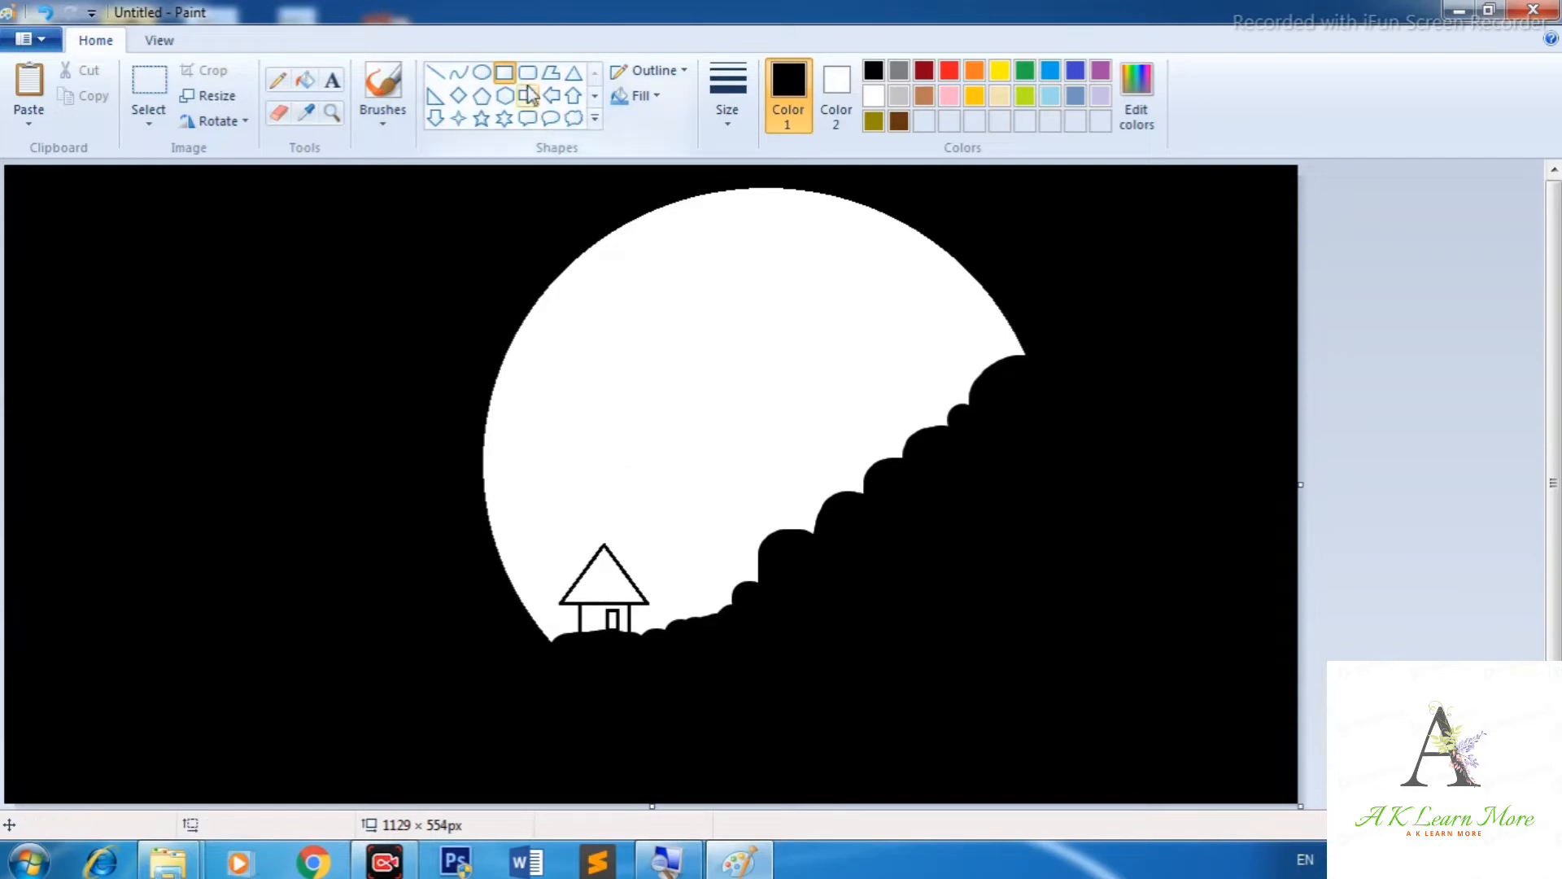
{"action": "left_click_drag", "start_coordinate": [584, 607], "coordinate": [599, 616]}
{"action": "left_click", "coordinate": [749, 710]}
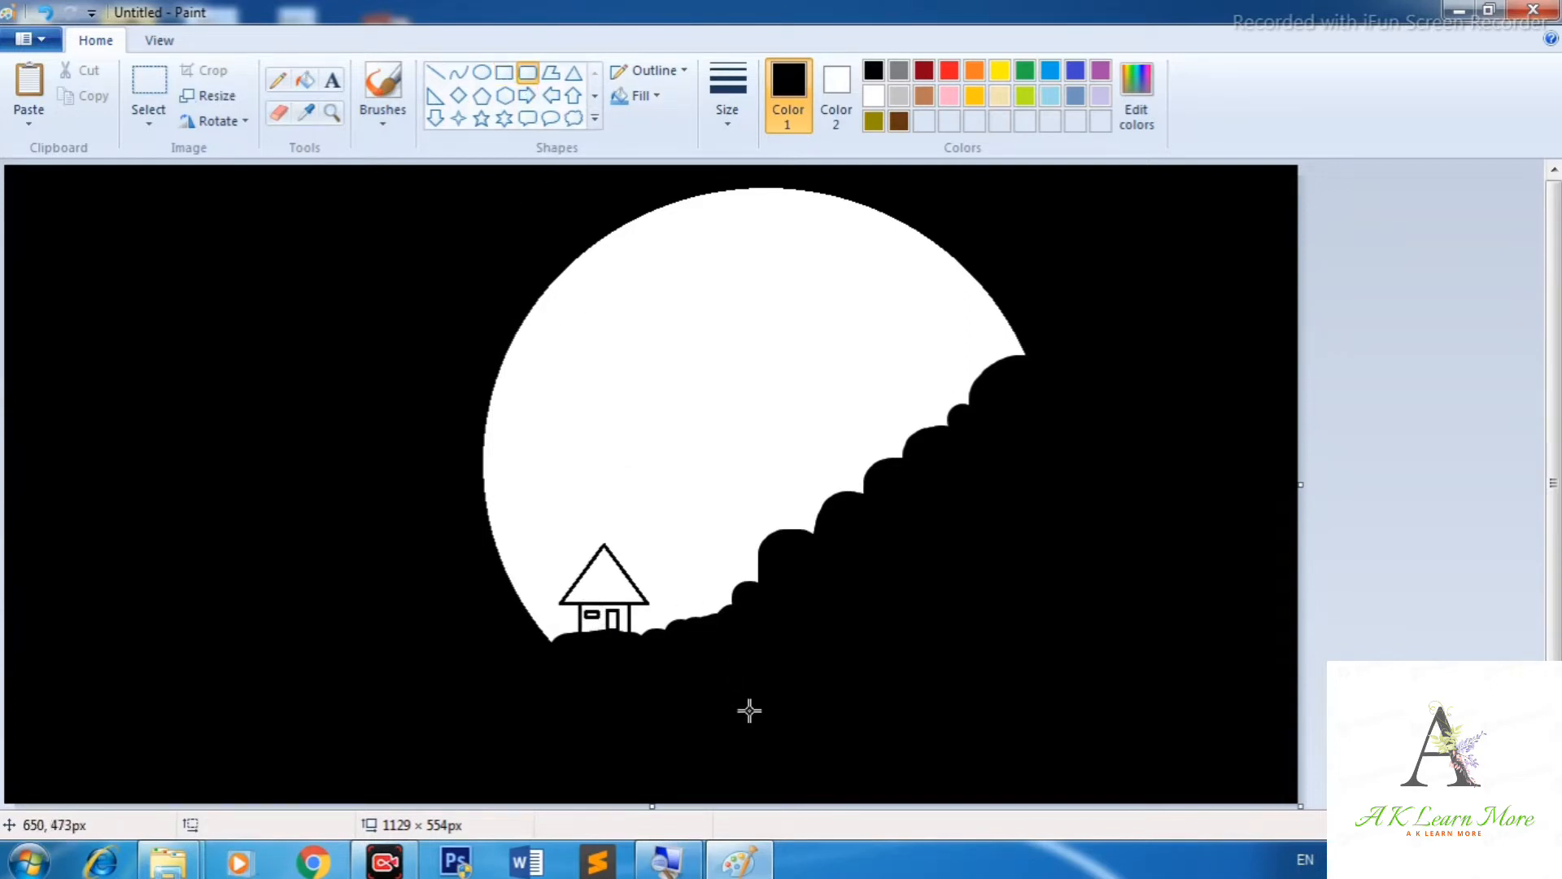
Fill the roof and the house walls with light gray.
{"action": "left_click", "coordinate": [898, 95]}
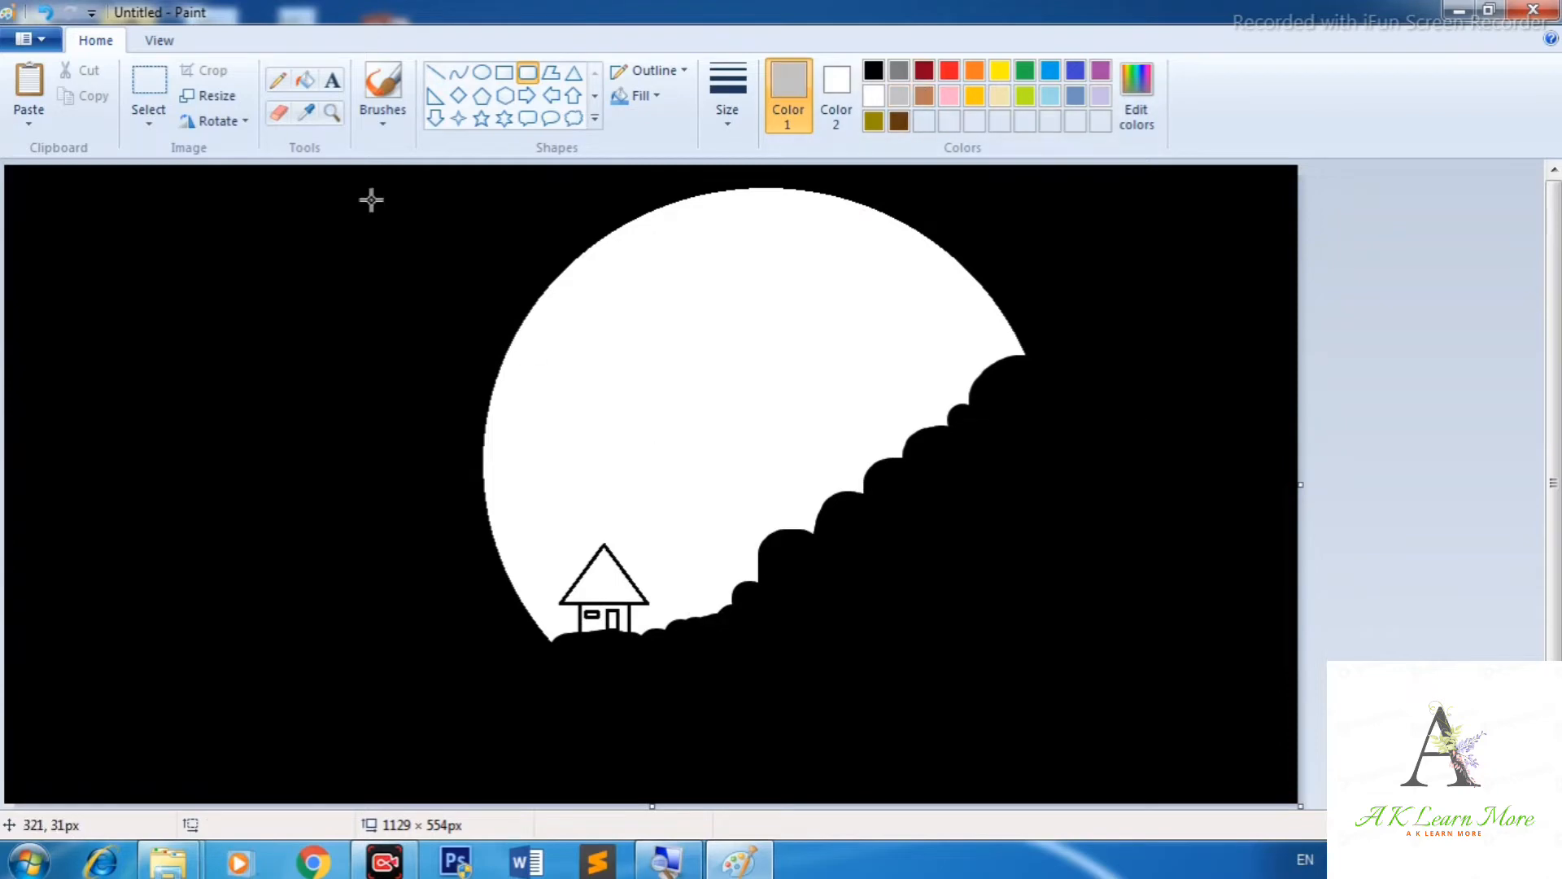
{"action": "left_click", "coordinate": [303, 82]}
{"action": "left_click", "coordinate": [620, 579]}
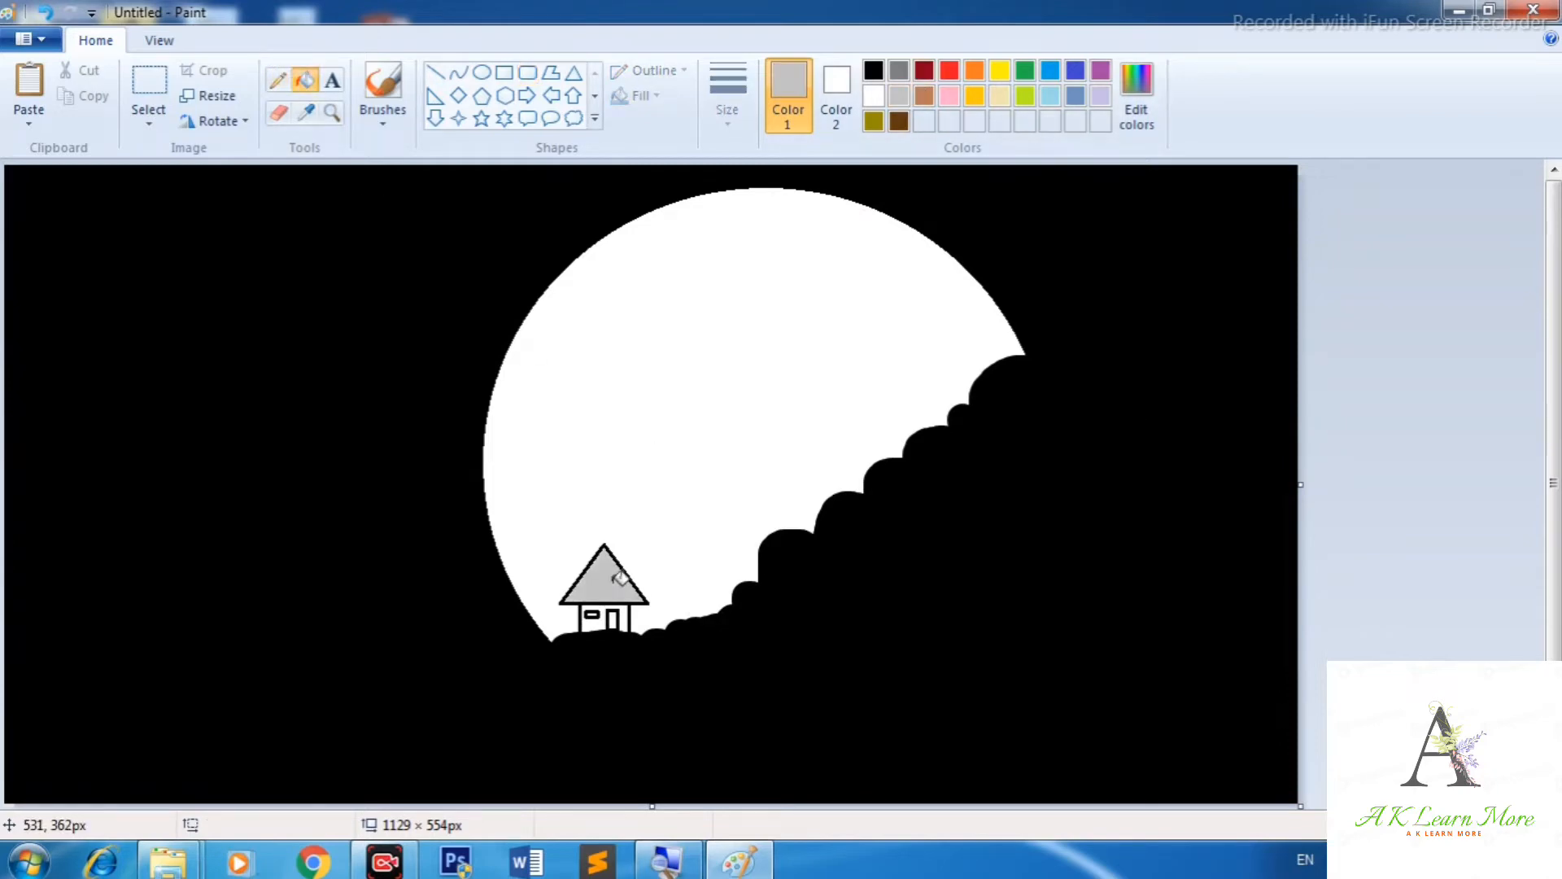
{"action": "left_click", "coordinate": [601, 625]}
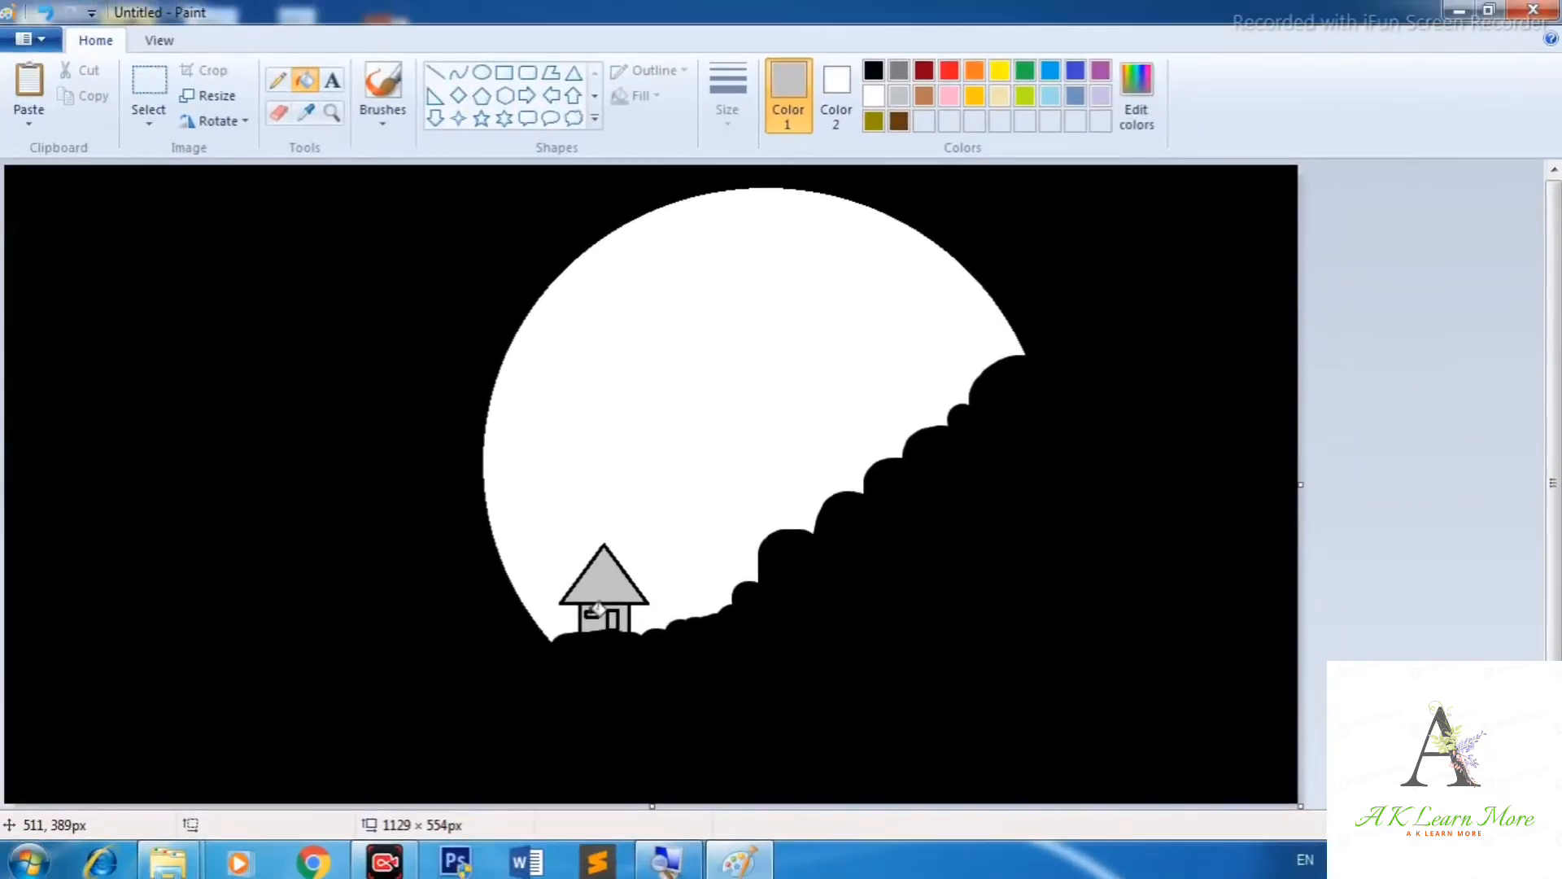
Draw the bat's upper wing edges as two black curves inside the moon with the Curve tool.
{"action": "left_click", "coordinate": [459, 74]}
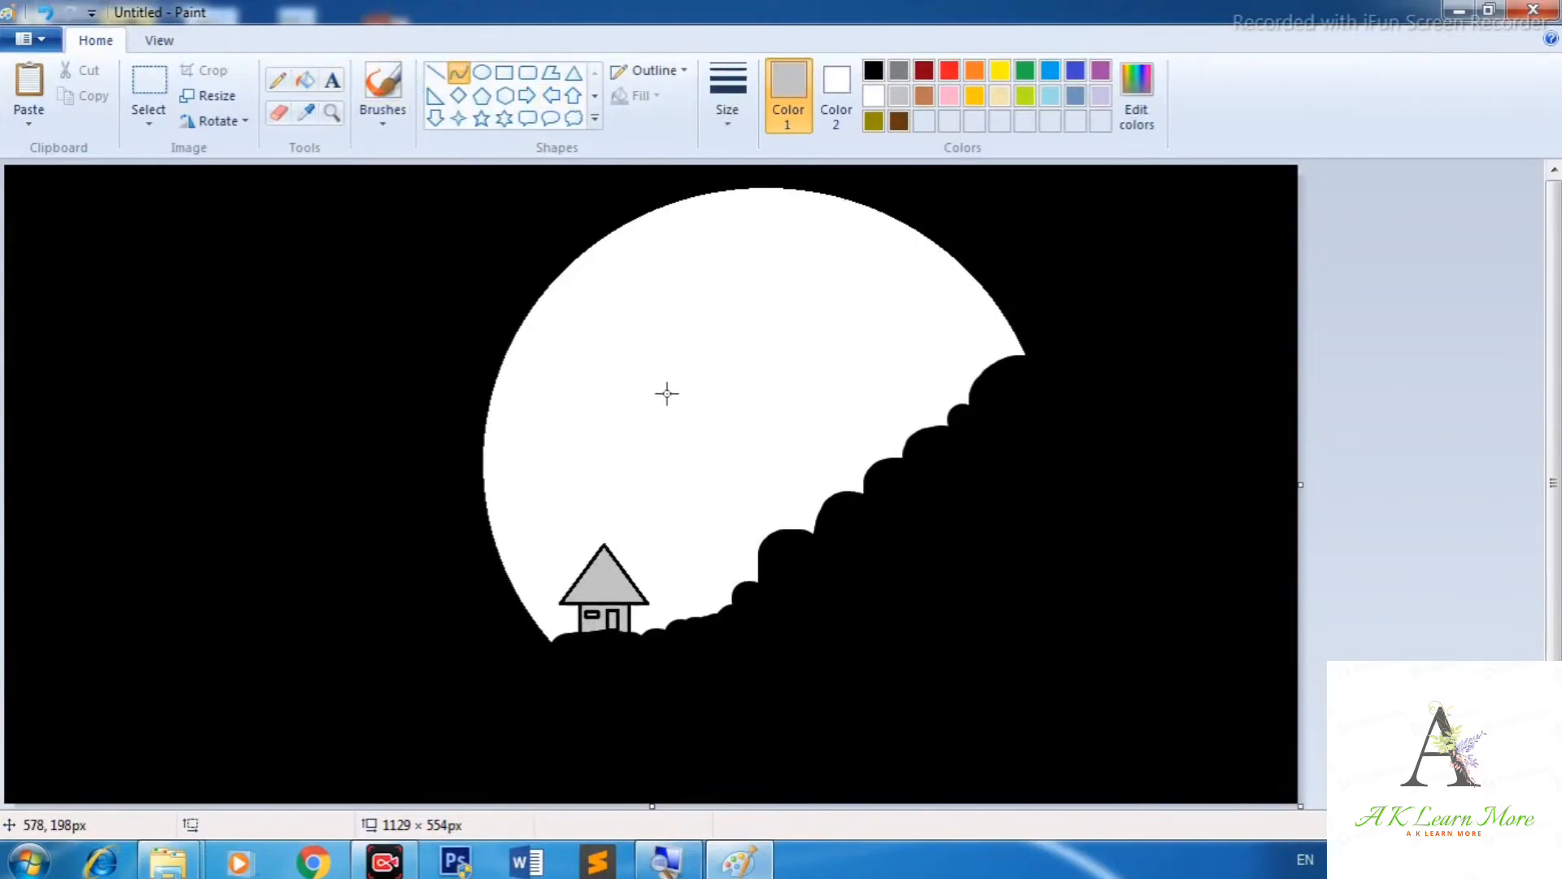
{"action": "mouse_move", "coordinate": [621, 363]}
{"action": "left_mouse_down"}
{"action": "mouse_move", "coordinate": [697, 352]}
{"action": "mouse_move", "coordinate": [637, 345]}
{"action": "mouse_move", "coordinate": [659, 353]}
{"action": "mouse_move", "coordinate": [667, 334]}
{"action": "mouse_move", "coordinate": [610, 374]}
{"action": "left_mouse_up"}
{"action": "left_click", "coordinate": [873, 70]}
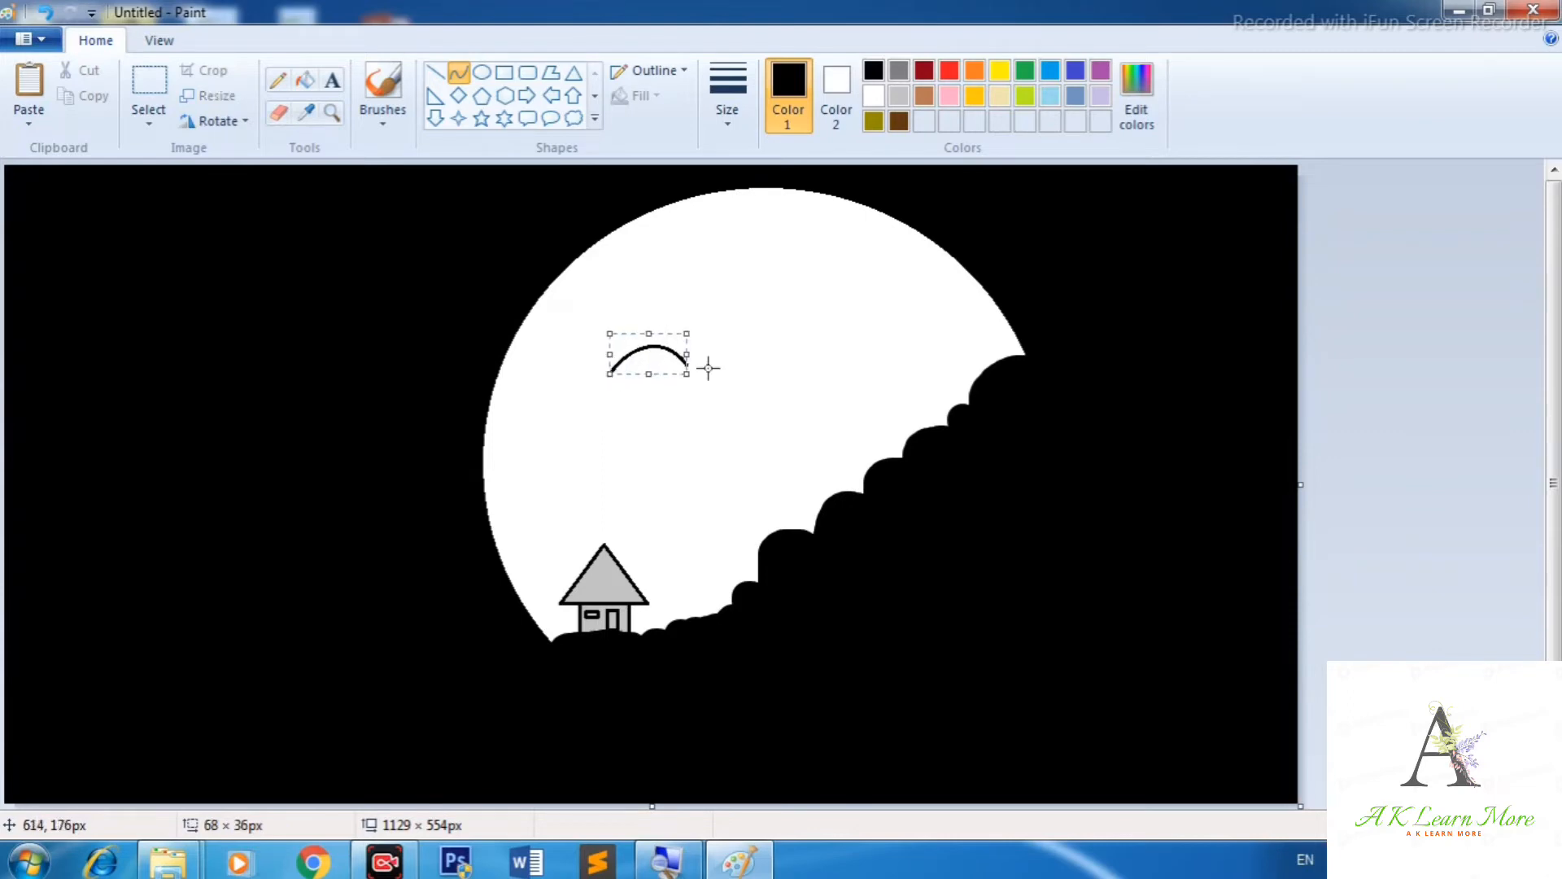
{"action": "mouse_move", "coordinate": [709, 368]}
{"action": "left_mouse_down"}
{"action": "mouse_move", "coordinate": [735, 350]}
{"action": "mouse_move", "coordinate": [740, 301]}
{"action": "mouse_move", "coordinate": [753, 324]}
{"action": "left_mouse_up"}
{"action": "mouse_move", "coordinate": [723, 342]}
{"action": "left_mouse_down"}
{"action": "mouse_move", "coordinate": [708, 328]}
{"action": "mouse_move", "coordinate": [723, 320]}
{"action": "left_mouse_up"}
{"action": "left_click", "coordinate": [753, 385]}
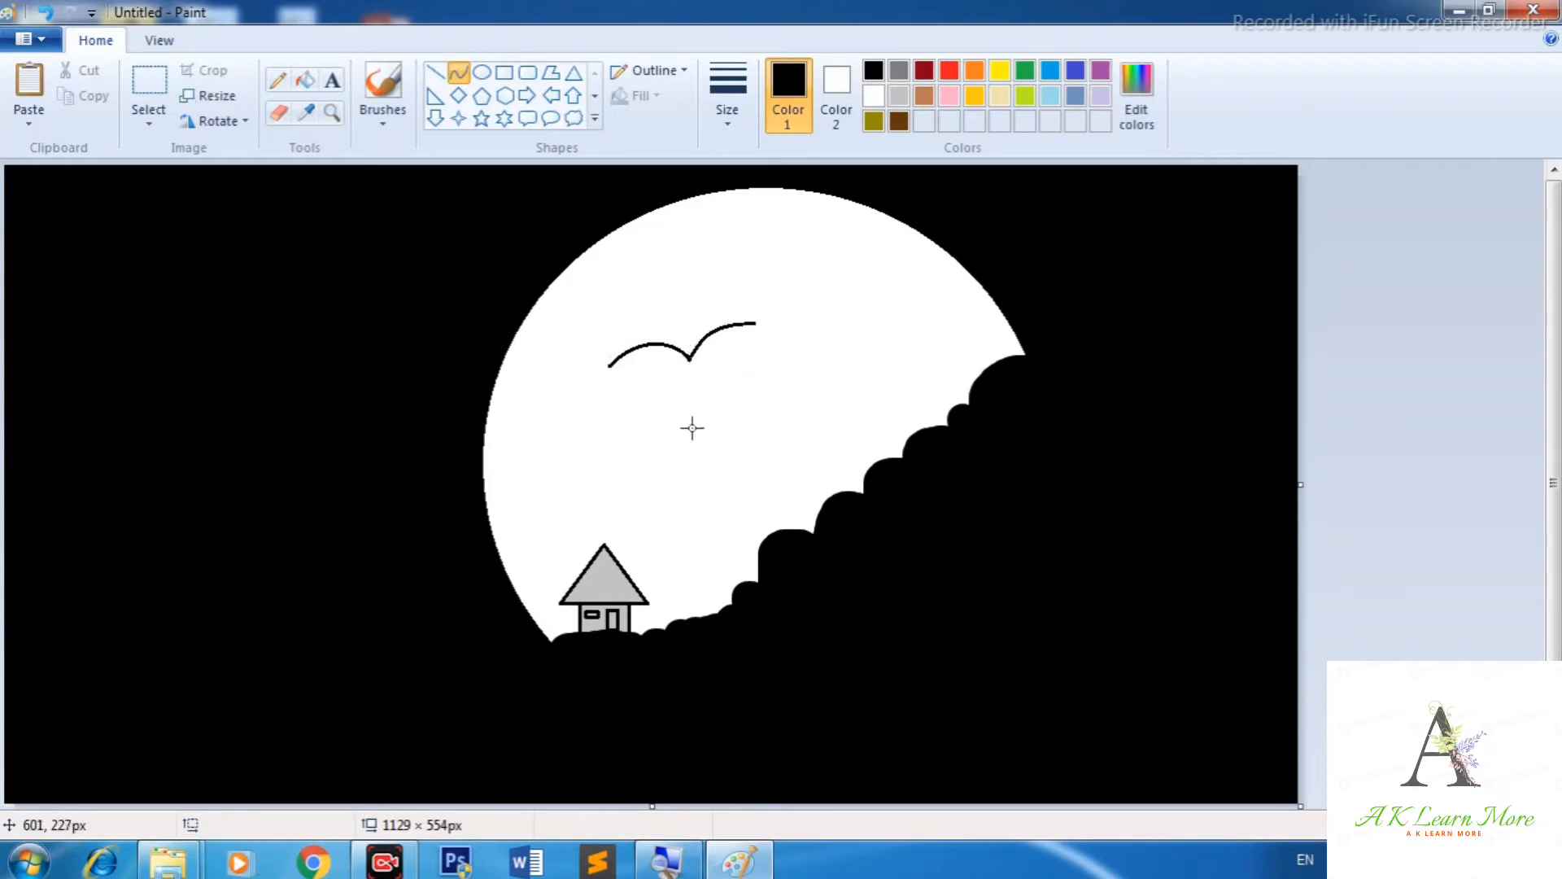
Draw scalloped curves along the bottom edges of both bat wings.
{"action": "left_click_drag", "start_coordinate": [609, 368], "coordinate": [623, 377]}
{"action": "mouse_move", "coordinate": [609, 365]}
{"action": "left_mouse_down"}
{"action": "mouse_move", "coordinate": [636, 373]}
{"action": "mouse_move", "coordinate": [631, 359]}
{"action": "left_mouse_up"}
{"action": "left_click", "coordinate": [629, 369]}
{"action": "left_click", "coordinate": [647, 409]}
{"action": "mouse_move", "coordinate": [640, 373]}
{"action": "left_mouse_down"}
{"action": "mouse_move", "coordinate": [641, 356]}
{"action": "mouse_move", "coordinate": [662, 373]}
{"action": "mouse_move", "coordinate": [651, 364]}
{"action": "left_mouse_up"}
{"action": "left_click", "coordinate": [655, 368]}
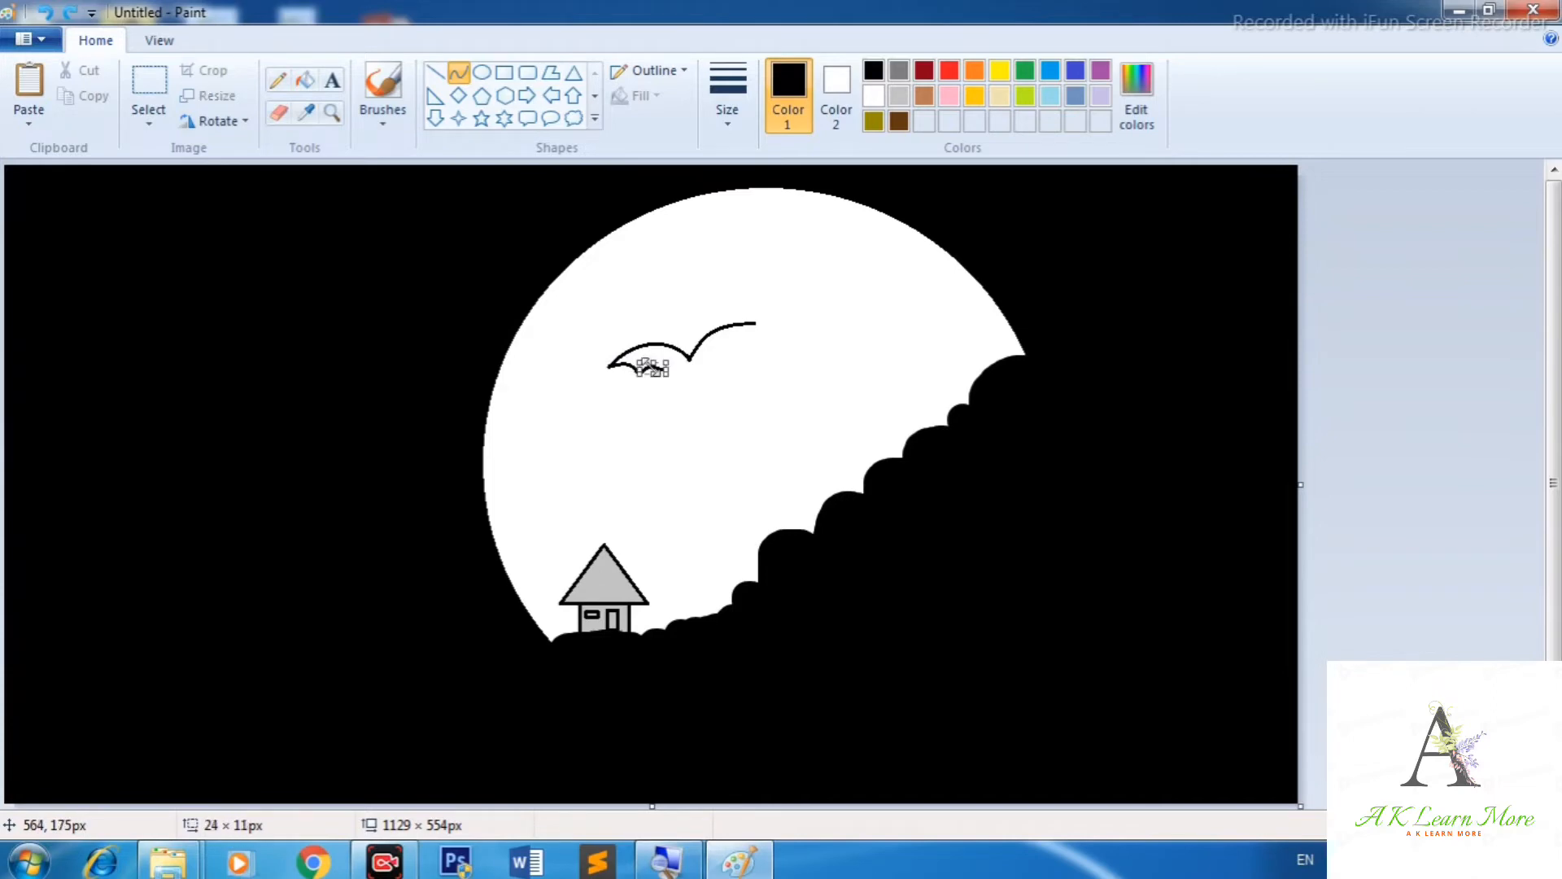
{"action": "left_click", "coordinate": [679, 416]}
{"action": "left_click_drag", "start_coordinate": [755, 323], "coordinate": [719, 348]}
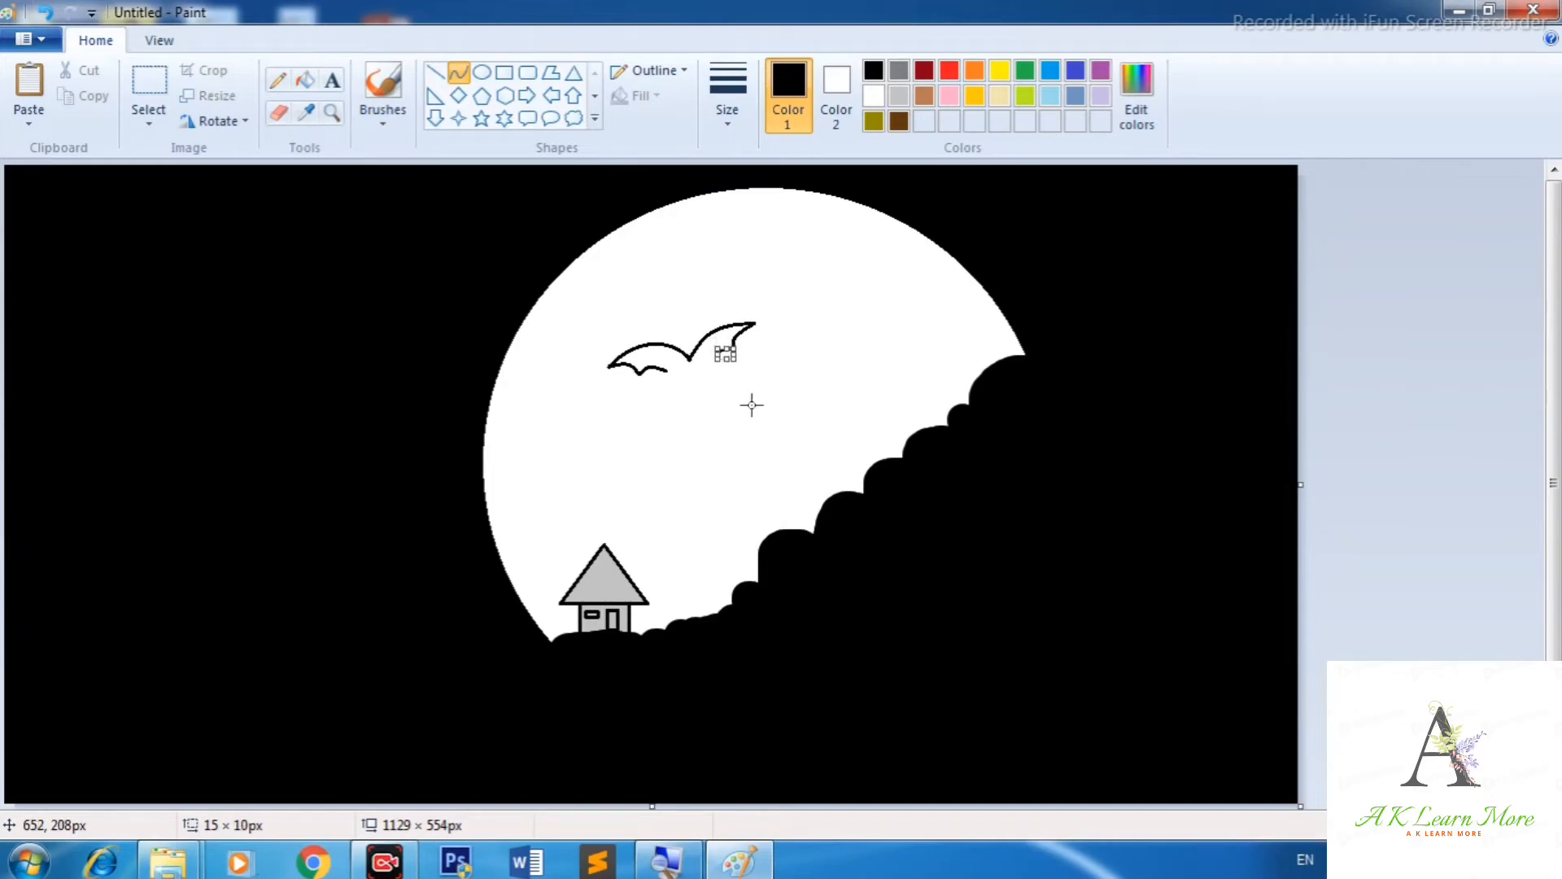
{"action": "left_click", "coordinate": [764, 394]}
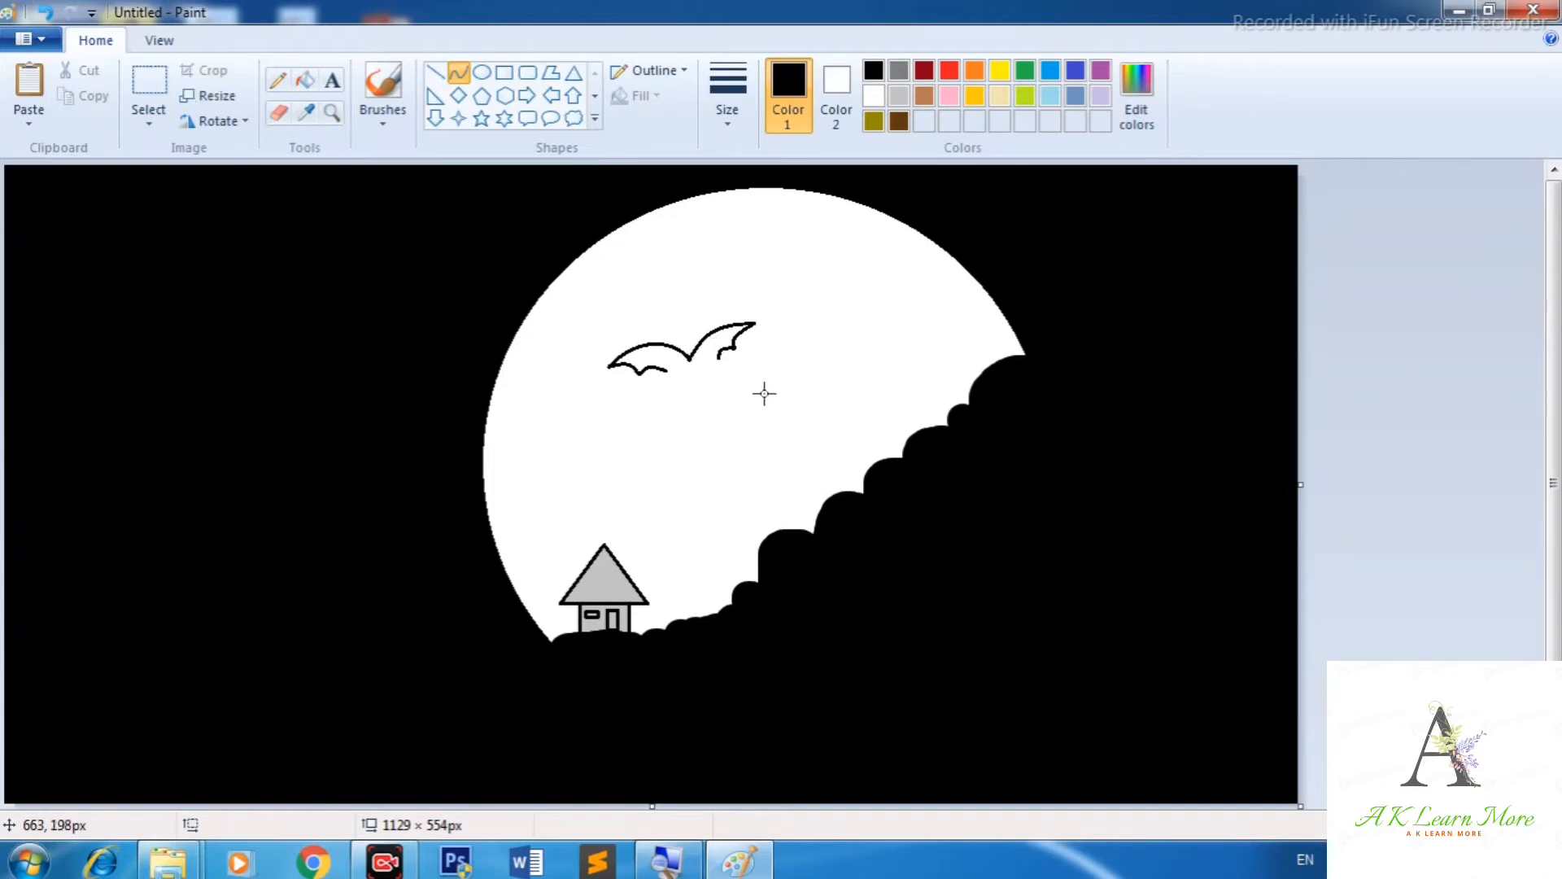
Add curves for the bat's body between the wings, undoing misplaced ones.
{"action": "left_click_drag", "start_coordinate": [665, 371], "coordinate": [686, 369]}
{"action": "left_click", "coordinate": [724, 391]}
{"action": "mouse_move", "coordinate": [718, 361]}
{"action": "left_mouse_down"}
{"action": "mouse_move", "coordinate": [700, 378]}
{"action": "mouse_move", "coordinate": [695, 362]}
{"action": "mouse_move", "coordinate": [715, 360]}
{"action": "mouse_move", "coordinate": [694, 379]}
{"action": "left_mouse_up"}
{"action": "key", "text": "ctrl+z"}
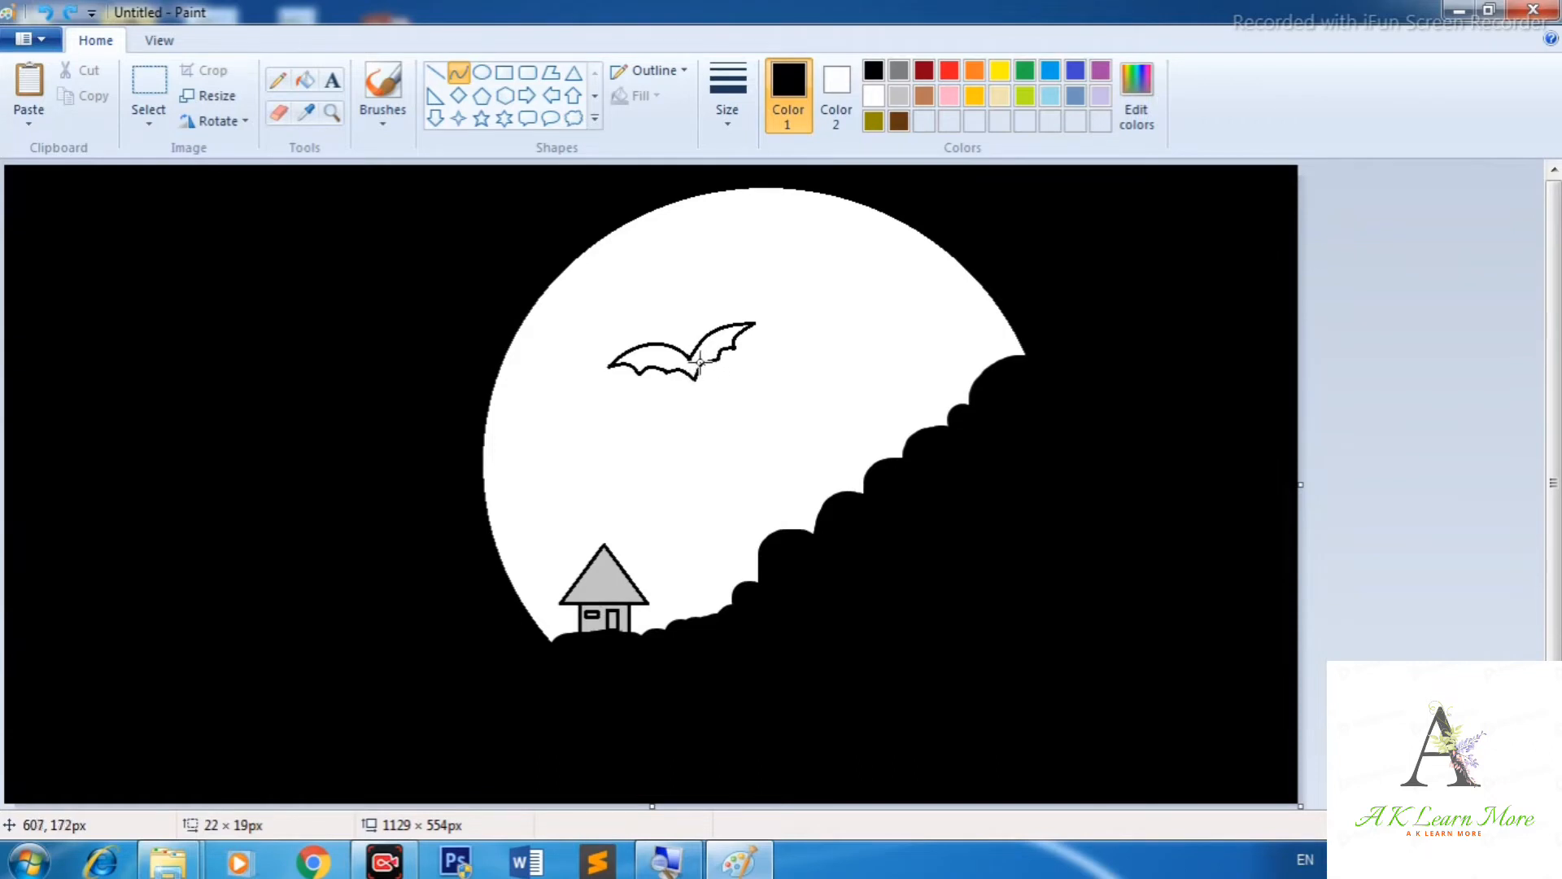
{"action": "left_click", "coordinate": [701, 363]}
{"action": "left_click", "coordinate": [739, 440]}
{"action": "mouse_move", "coordinate": [676, 345]}
{"action": "left_mouse_down"}
{"action": "mouse_move", "coordinate": [698, 337]}
{"action": "mouse_move", "coordinate": [686, 333]}
{"action": "left_mouse_up"}
{"action": "left_click", "coordinate": [687, 332]}
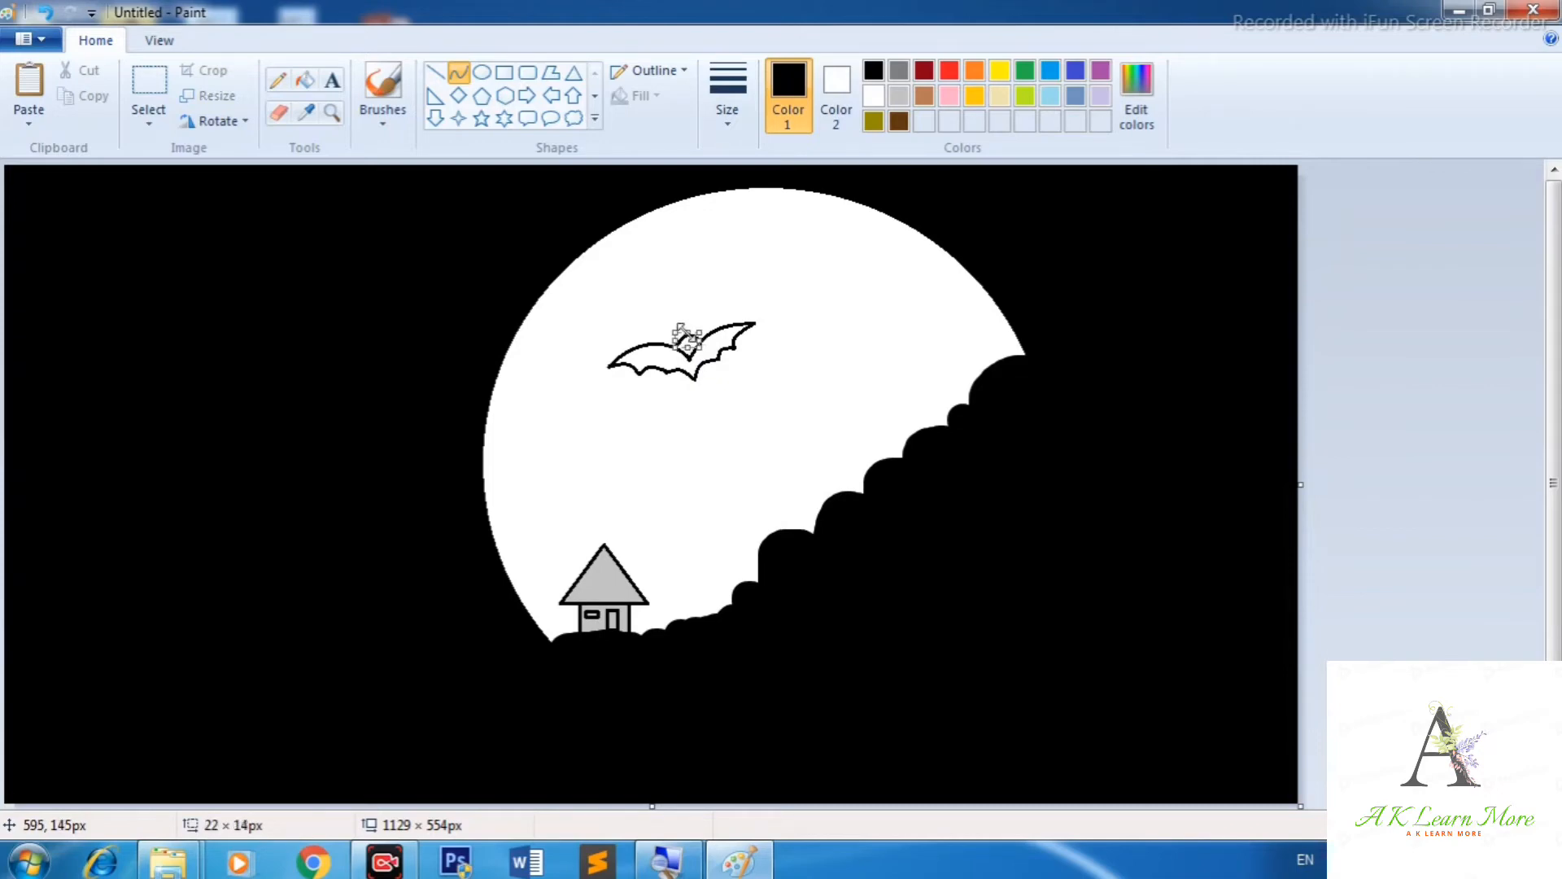
{"action": "mouse_move", "coordinate": [679, 321]}
{"action": "left_mouse_down"}
{"action": "mouse_move", "coordinate": [699, 343]}
{"action": "mouse_move", "coordinate": [684, 332]}
{"action": "left_mouse_up"}
{"action": "key", "text": "ctrl+z"}
{"action": "left_click", "coordinate": [688, 339]}
{"action": "left_click", "coordinate": [696, 307]}
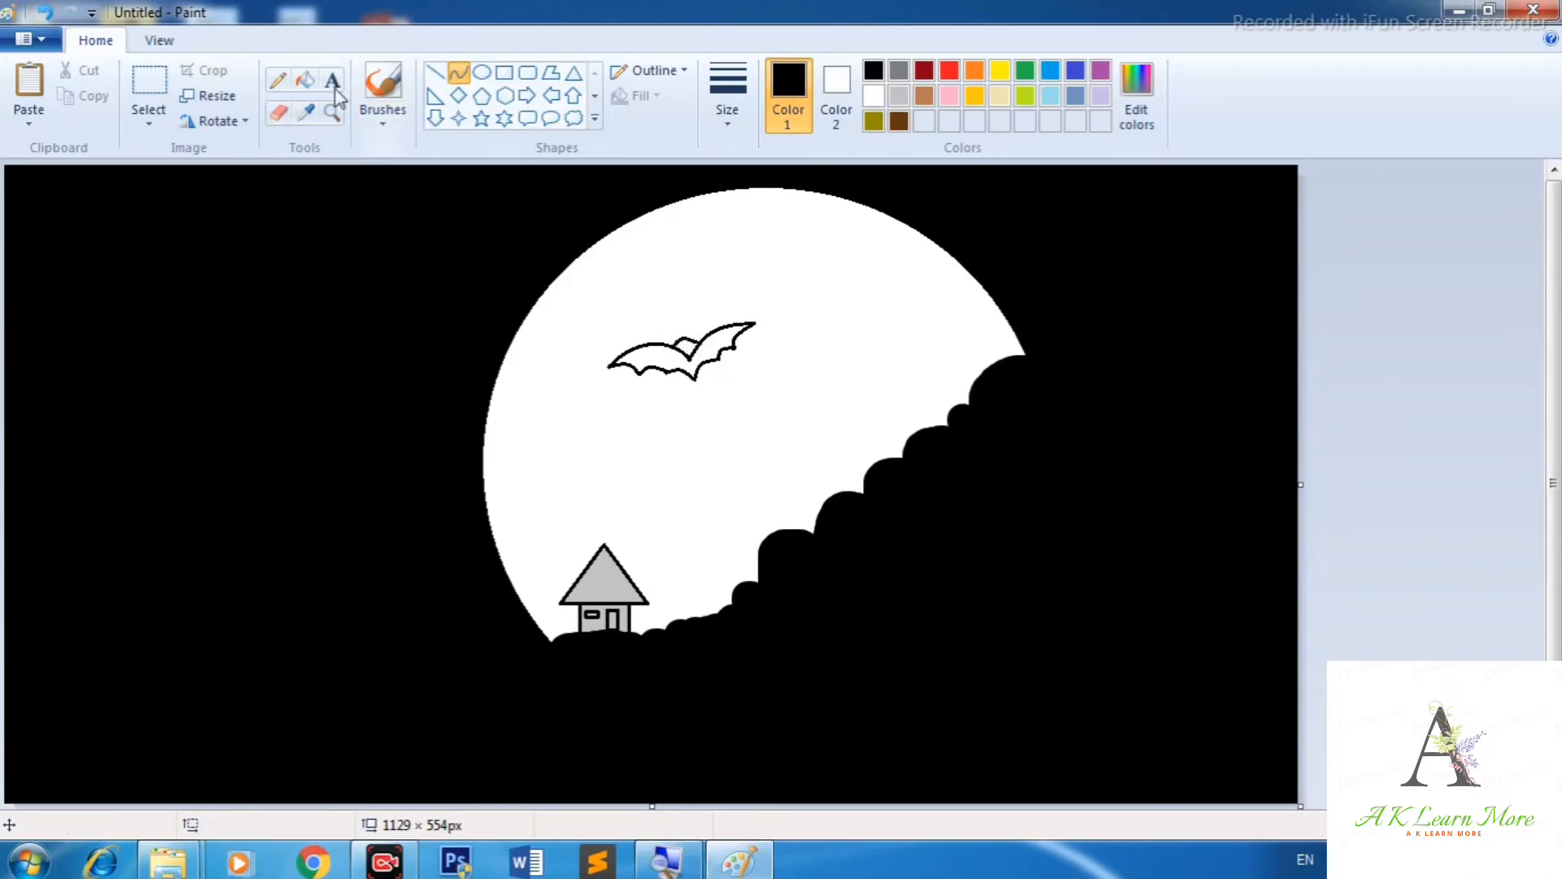
Fill the bat outline black.
{"action": "left_click", "coordinate": [305, 79]}
{"action": "left_click", "coordinate": [686, 345]}
{"action": "left_click", "coordinate": [656, 362]}
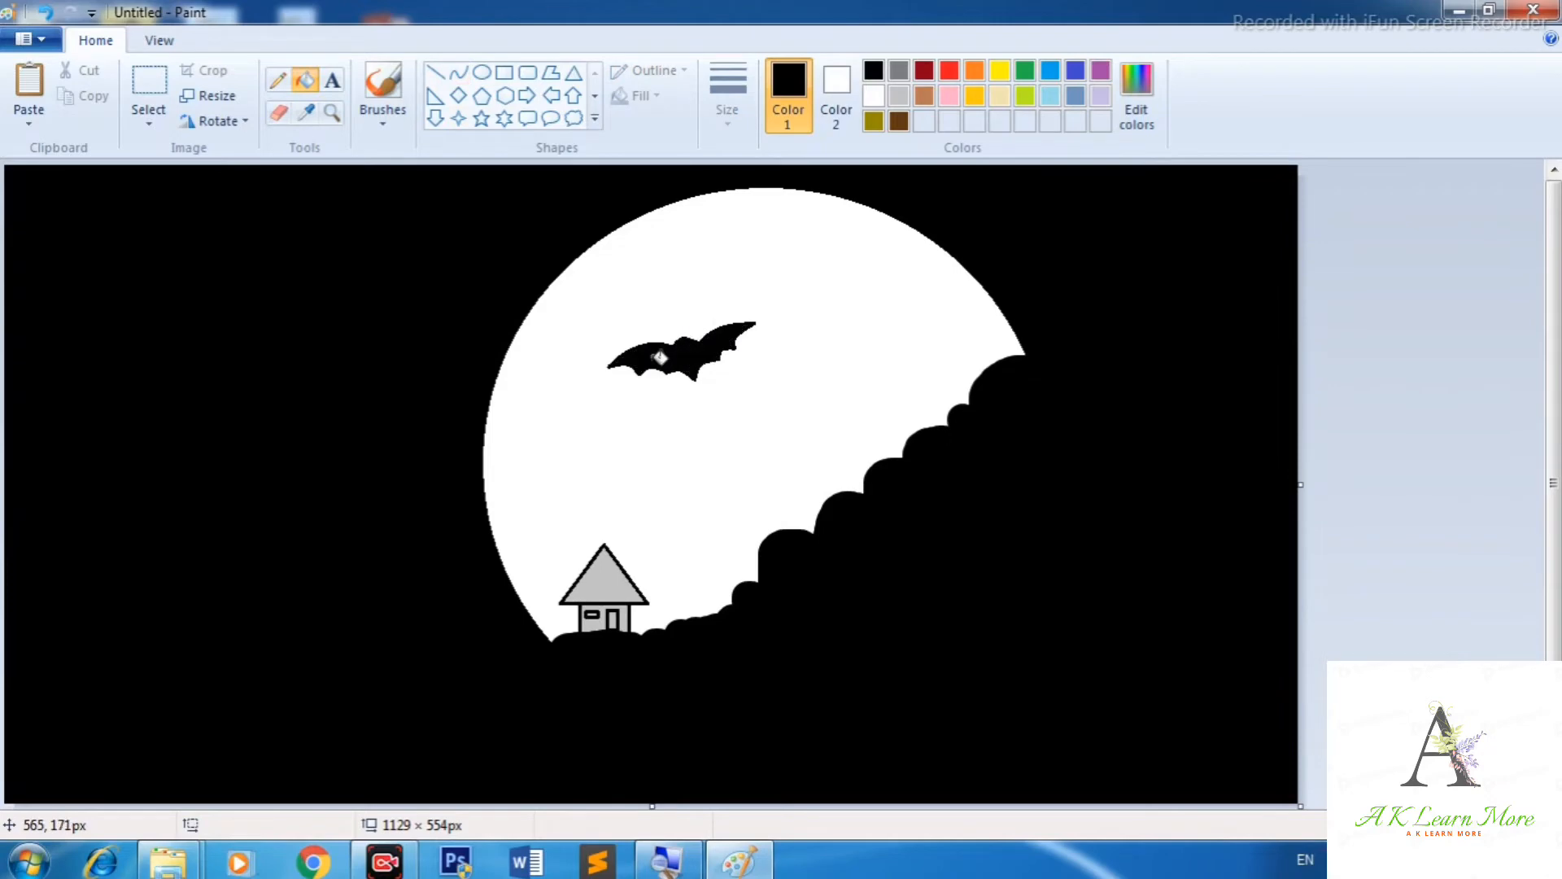
Switch to a smaller brush and paint ears and a wing tip onto the bat.
{"action": "left_click", "coordinate": [382, 114]}
{"action": "left_click", "coordinate": [383, 159]}
{"action": "key", "text": "ctrl+minus"}
{"action": "key", "text": "ctrl+minus"}
{"action": "key", "text": "ctrl+minus"}
{"action": "key", "text": "ctrl+minus"}
{"action": "key", "text": "ctrl+minus"}
{"action": "key", "text": "ctrl+minus"}
{"action": "key", "text": "ctrl+minus"}
{"action": "key", "text": "ctrl+minus"}
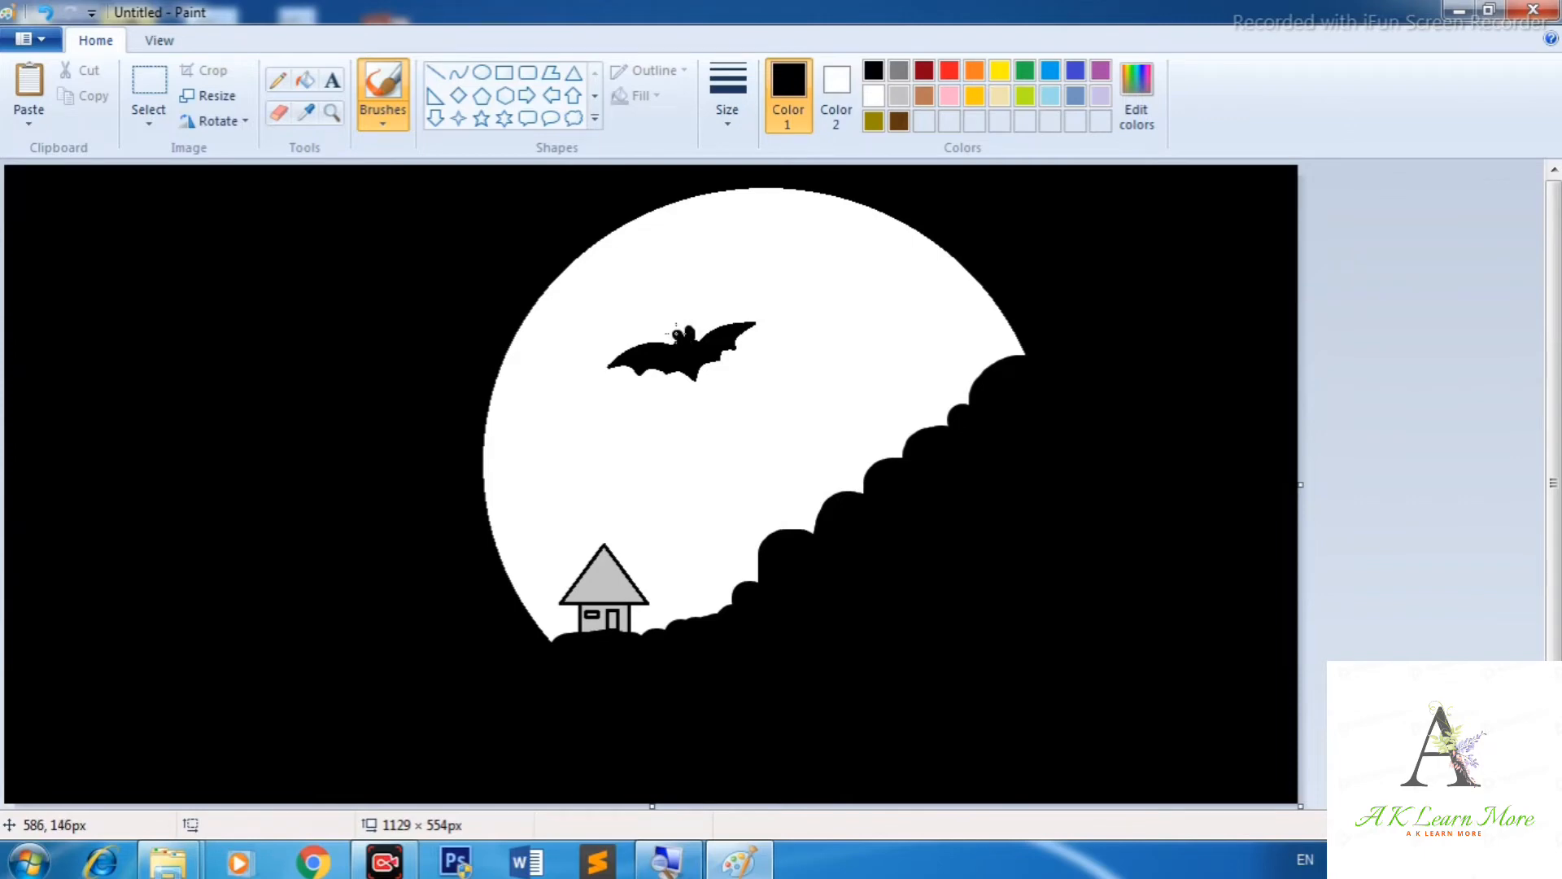
{"action": "key", "text": "ctrl+z"}
{"action": "key", "text": "ctrl+z"}
{"action": "left_click_drag", "start_coordinate": [679, 334], "coordinate": [692, 328]}
{"action": "left_click_drag", "start_coordinate": [707, 370], "coordinate": [738, 348]}
{"action": "key", "text": "ctrl+z"}
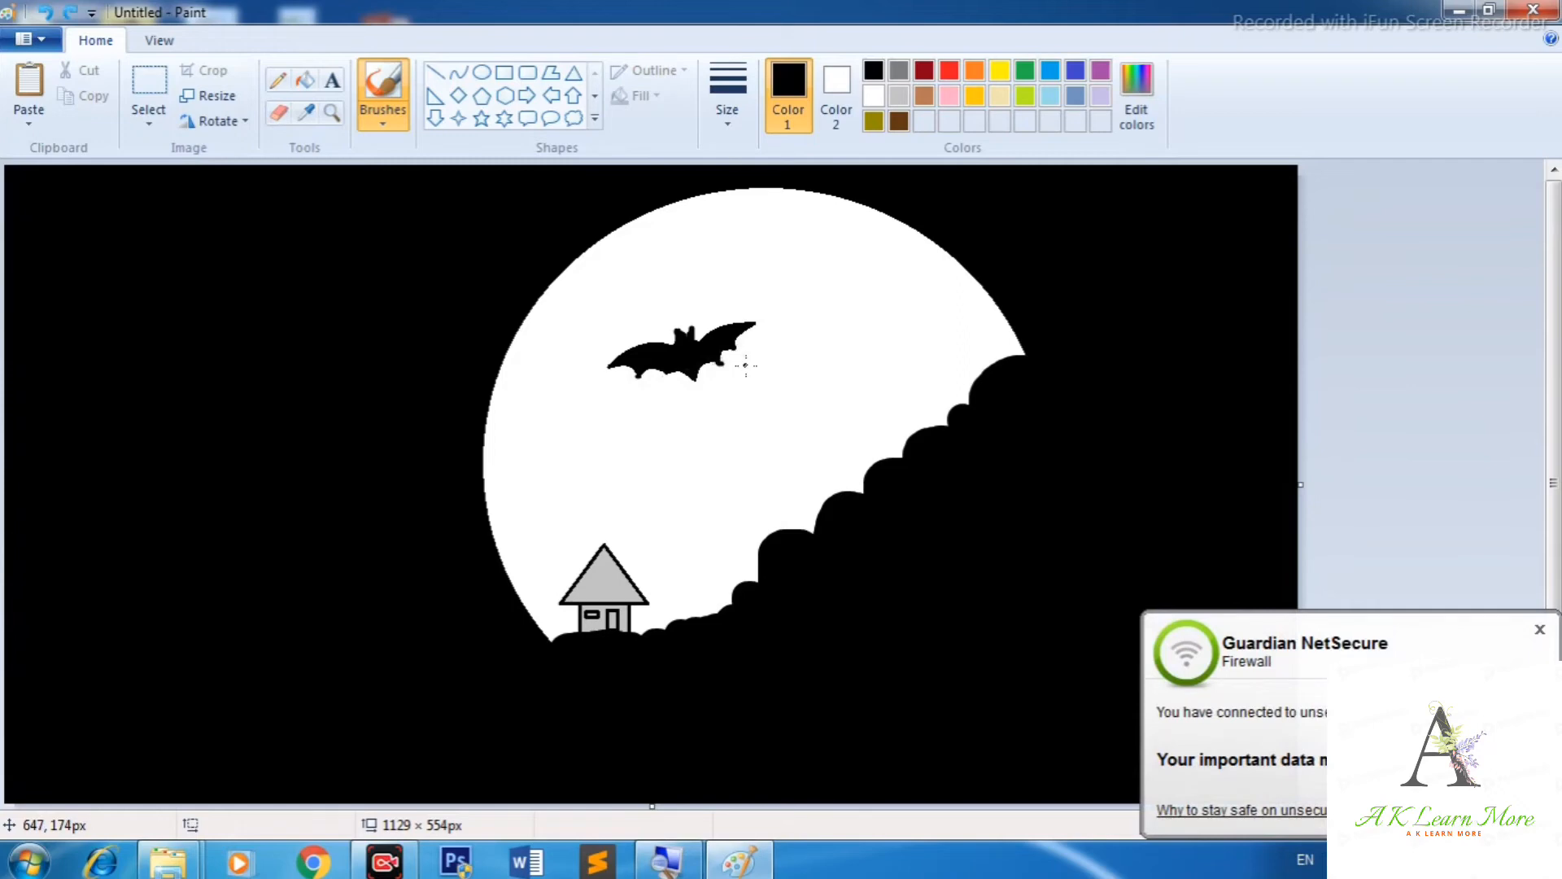
{"action": "left_click_drag", "start_coordinate": [697, 337], "coordinate": [755, 320]}
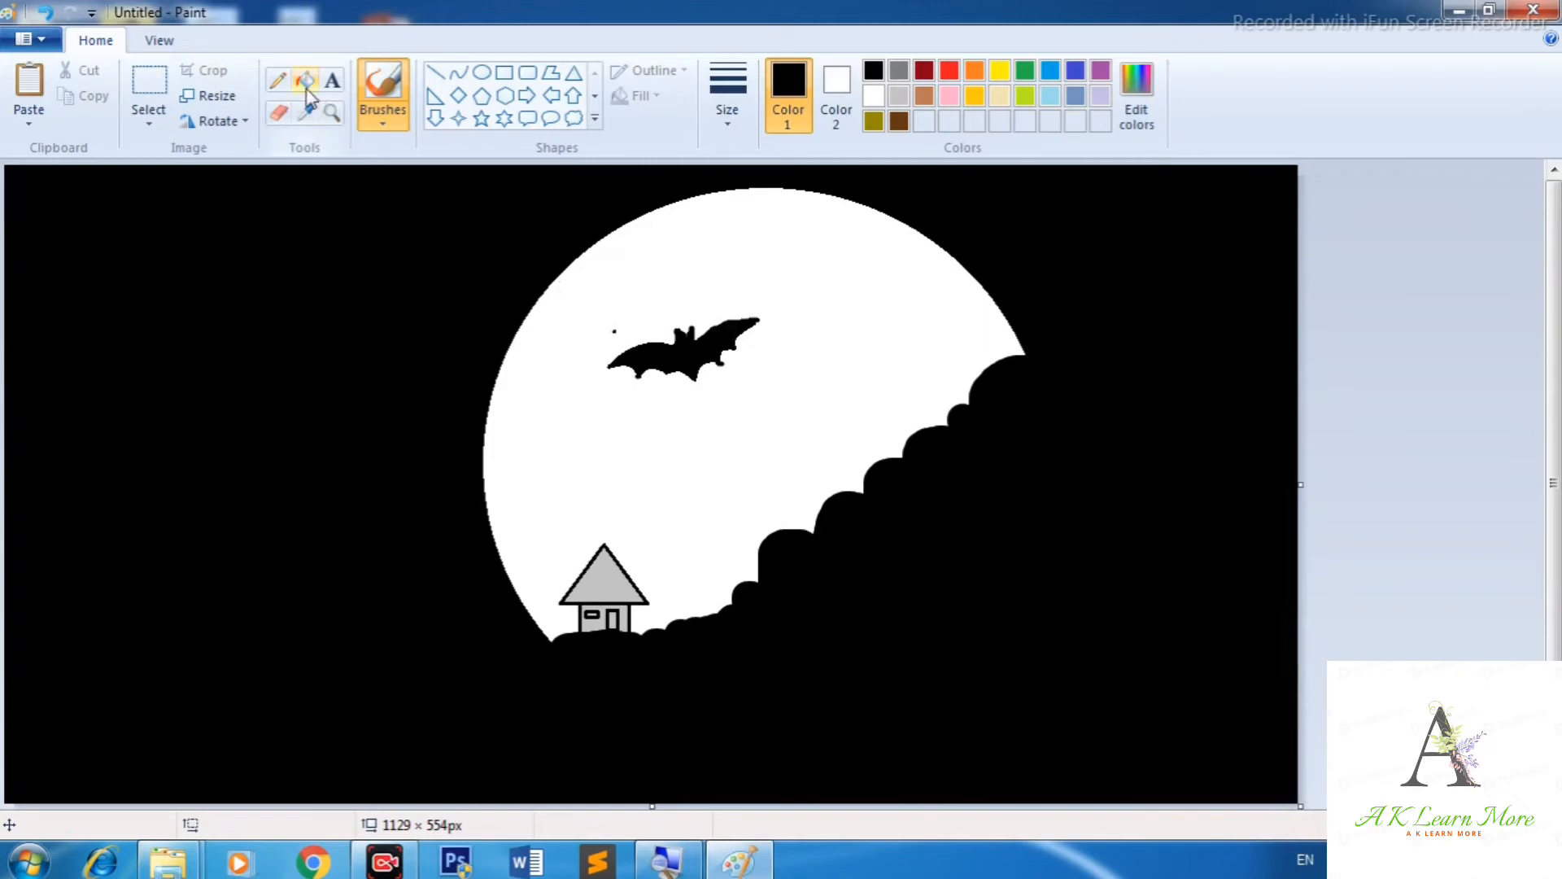
Choose white with a small brush and dot stars across the left part of the sky.
{"action": "left_click", "coordinate": [386, 115]}
{"action": "left_click", "coordinate": [389, 162]}
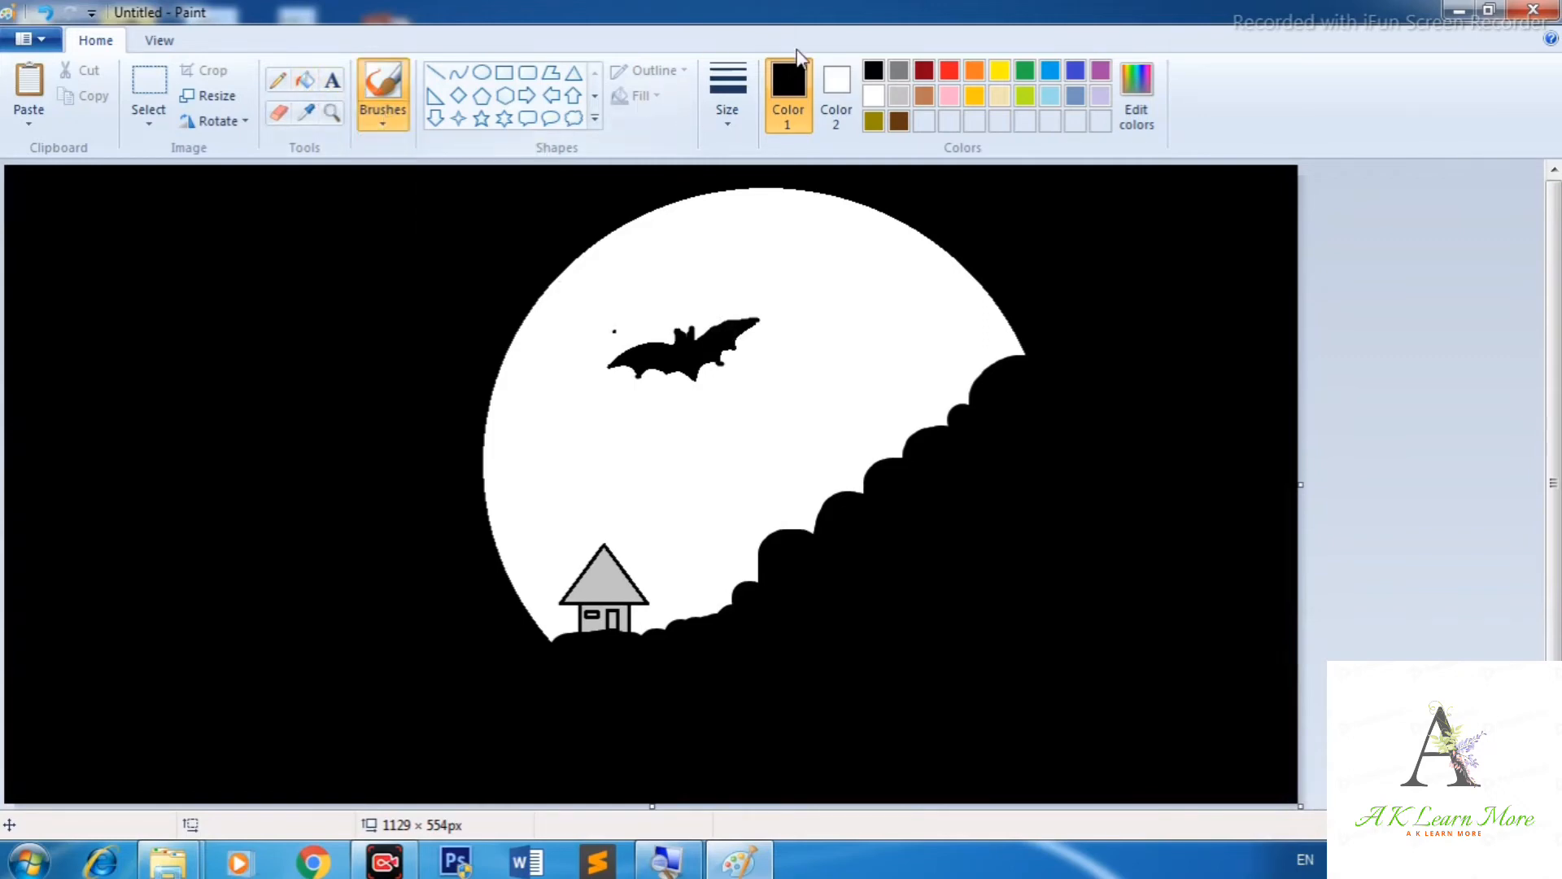
{"action": "left_click", "coordinate": [871, 92]}
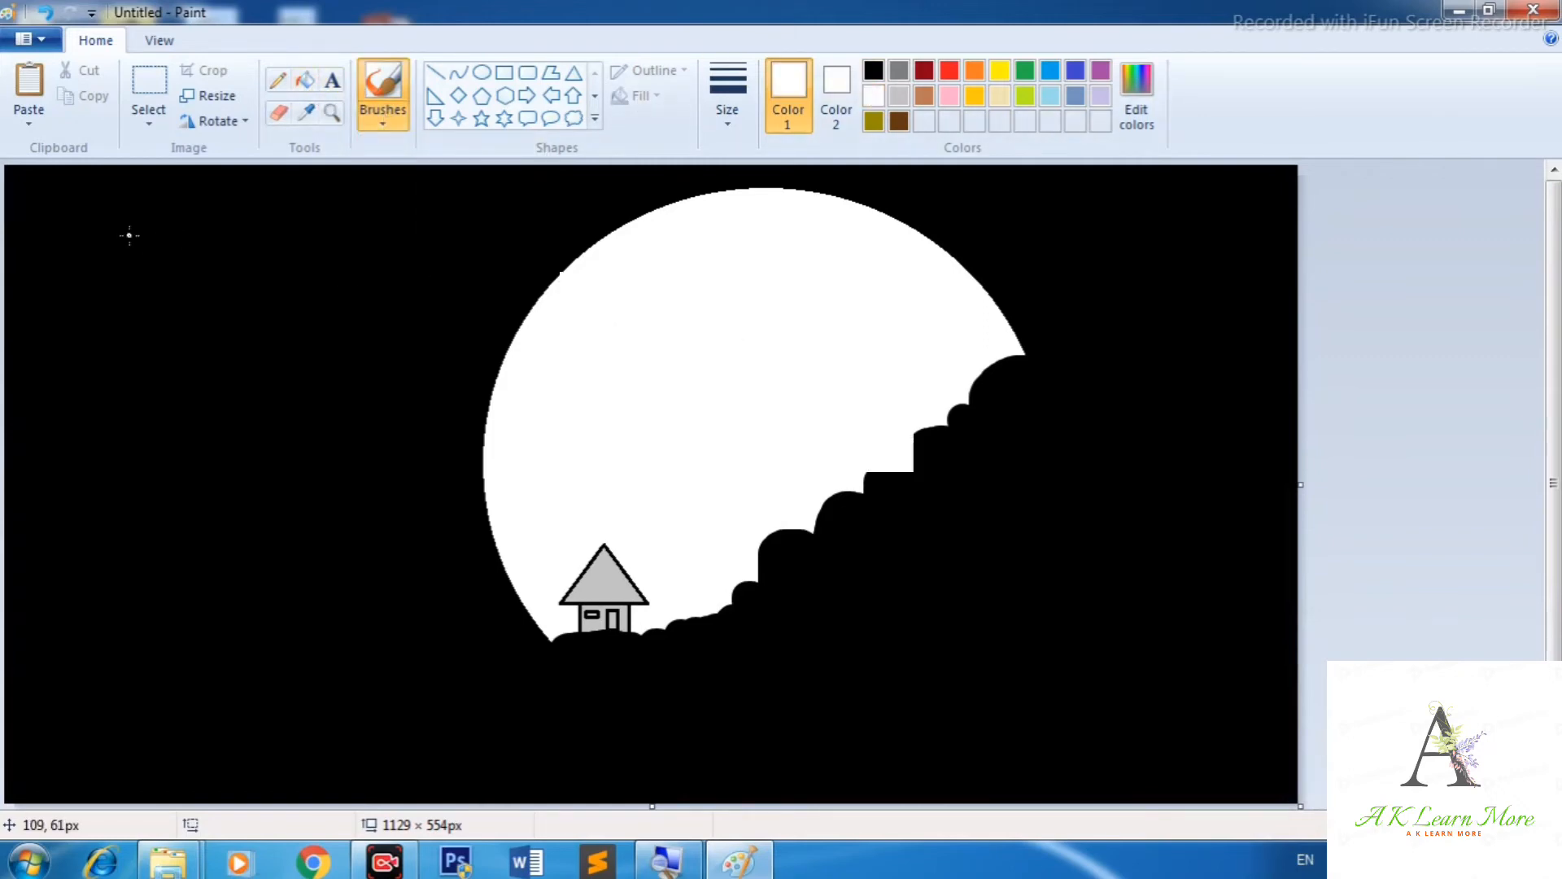
{"action": "left_click", "coordinate": [190, 301]}
{"action": "left_click", "coordinate": [105, 327]}
{"action": "left_click", "coordinate": [262, 387]}
{"action": "left_click", "coordinate": [356, 218]}
{"action": "left_click", "coordinate": [460, 222]}
{"action": "left_click", "coordinate": [297, 505]}
{"action": "left_click", "coordinate": [119, 572]}
{"action": "left_click", "coordinate": [20, 699]}
{"action": "left_click", "coordinate": [196, 410]}
{"action": "left_click", "coordinate": [332, 344]}
{"action": "left_click", "coordinate": [459, 315]}
{"action": "left_click", "coordinate": [580, 199]}
Dot more white stars across the right sky and over the hill.
{"action": "left_click", "coordinate": [1012, 212]}
{"action": "left_click", "coordinate": [1037, 250]}
{"action": "left_click", "coordinate": [1259, 453]}
{"action": "left_click", "coordinate": [1157, 462]}
{"action": "left_click", "coordinate": [1072, 436]}
{"action": "left_click", "coordinate": [1062, 432]}
{"action": "left_click", "coordinate": [1022, 449]}
{"action": "left_click", "coordinate": [1001, 460]}
{"action": "key", "text": "ctrl+z"}
{"action": "key", "text": "ctrl+z"}
{"action": "left_click", "coordinate": [898, 478]}
{"action": "left_click", "coordinate": [839, 580]}
{"action": "left_click", "coordinate": [905, 575]}
{"action": "left_click", "coordinate": [1158, 553]}
{"action": "left_click", "coordinate": [1263, 508]}
{"action": "left_click", "coordinate": [988, 498]}
{"action": "left_click", "coordinate": [1113, 505]}
{"action": "left_click", "coordinate": [1174, 380]}
{"action": "left_click", "coordinate": [1086, 376]}
{"action": "left_click", "coordinate": [1022, 407]}
{"action": "left_click", "coordinate": [1272, 414]}
{"action": "left_click", "coordinate": [1272, 367]}
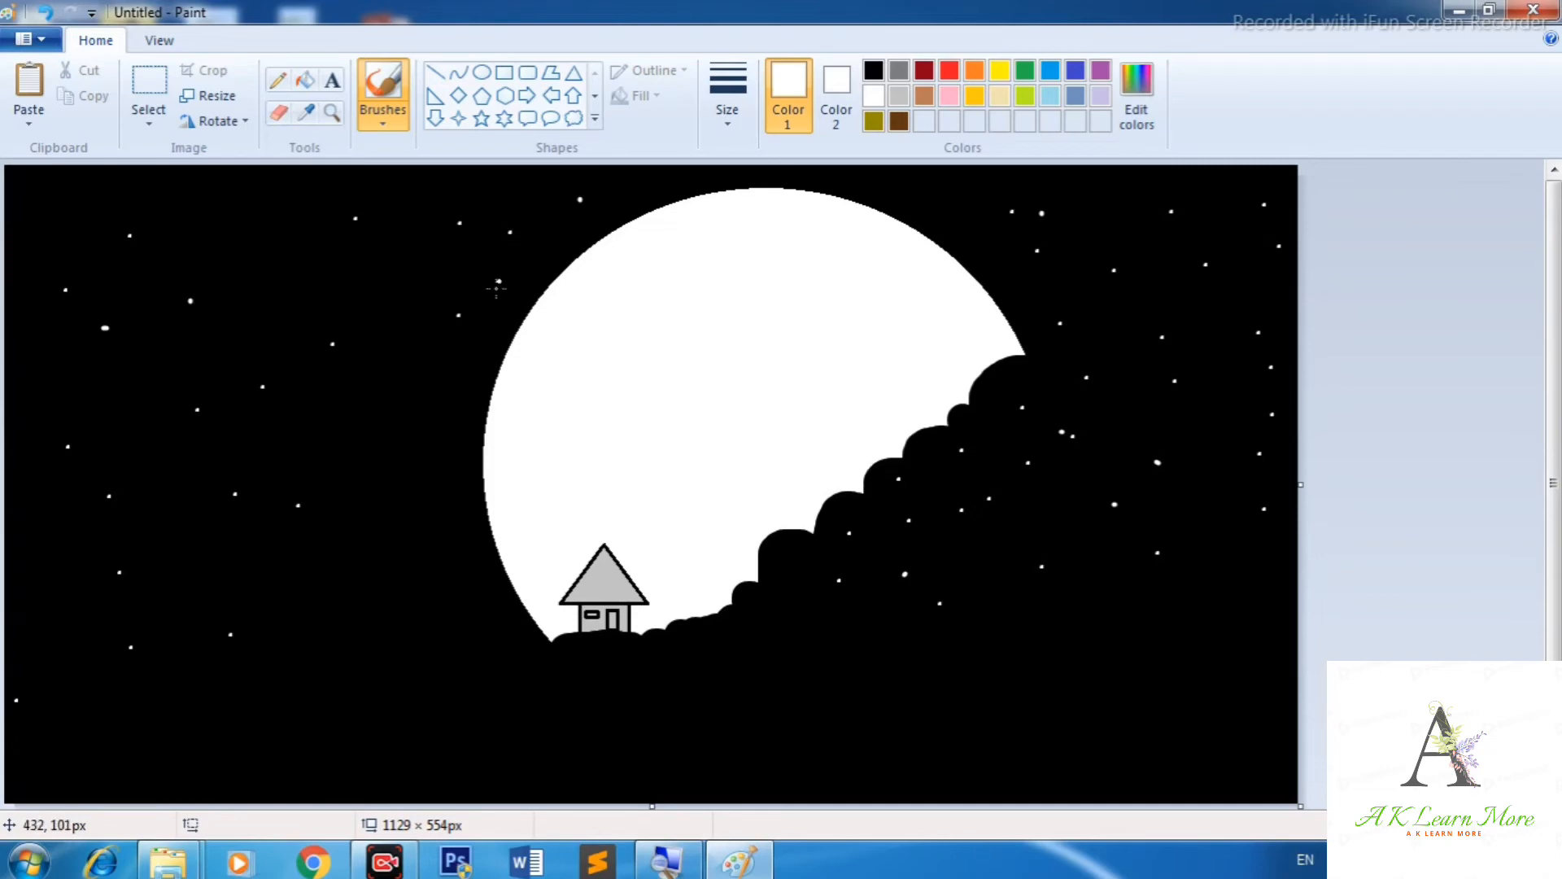
Dot more white stars across the left part of the night sky.
{"action": "left_click", "coordinate": [451, 354]}
{"action": "left_click", "coordinate": [179, 538]}
{"action": "left_click", "coordinate": [79, 587]}
{"action": "left_click", "coordinate": [127, 438]}
{"action": "left_click", "coordinate": [57, 272]}
{"action": "left_click", "coordinate": [257, 202]}
{"action": "left_click", "coordinate": [262, 278]}
{"action": "left_click", "coordinate": [217, 282]}
{"action": "left_click", "coordinate": [142, 302]}
{"action": "left_click", "coordinate": [59, 322]}
{"action": "left_click", "coordinate": [283, 617]}
{"action": "left_click", "coordinate": [270, 644]}
{"action": "left_click", "coordinate": [174, 634]}
{"action": "left_click", "coordinate": [68, 396]}
{"action": "left_click", "coordinate": [49, 418]}
{"action": "left_click", "coordinate": [43, 429]}
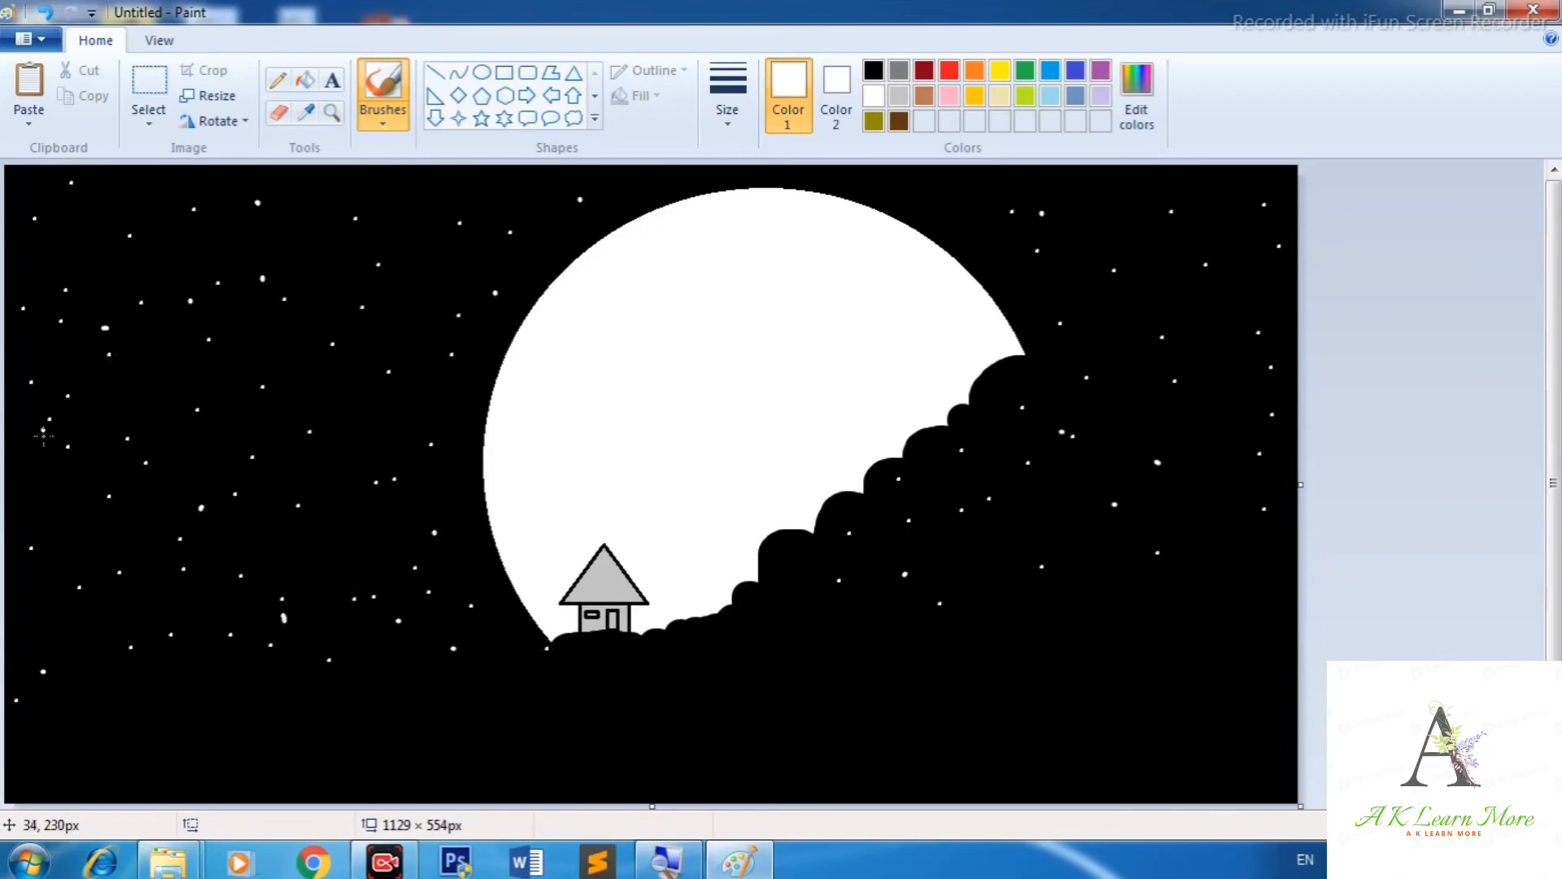
Add white stars along the lower hill and across the upper and right sky.
{"action": "left_click", "coordinate": [357, 719]}
{"action": "left_click", "coordinate": [468, 715]}
{"action": "left_click", "coordinate": [559, 696]}
{"action": "left_click", "coordinate": [660, 693]}
{"action": "left_click", "coordinate": [775, 685]}
{"action": "left_click", "coordinate": [817, 660]}
{"action": "left_click", "coordinate": [775, 628]}
{"action": "left_click", "coordinate": [1091, 598]}
{"action": "left_click", "coordinate": [1181, 594]}
{"action": "left_click", "coordinate": [1235, 567]}
{"action": "left_click", "coordinate": [1210, 511]}
{"action": "left_click", "coordinate": [1139, 414]}
{"action": "left_click", "coordinate": [1218, 295]}
{"action": "left_click", "coordinate": [962, 220]}
{"action": "left_click", "coordinate": [829, 179]}
{"action": "left_click", "coordinate": [754, 172]}
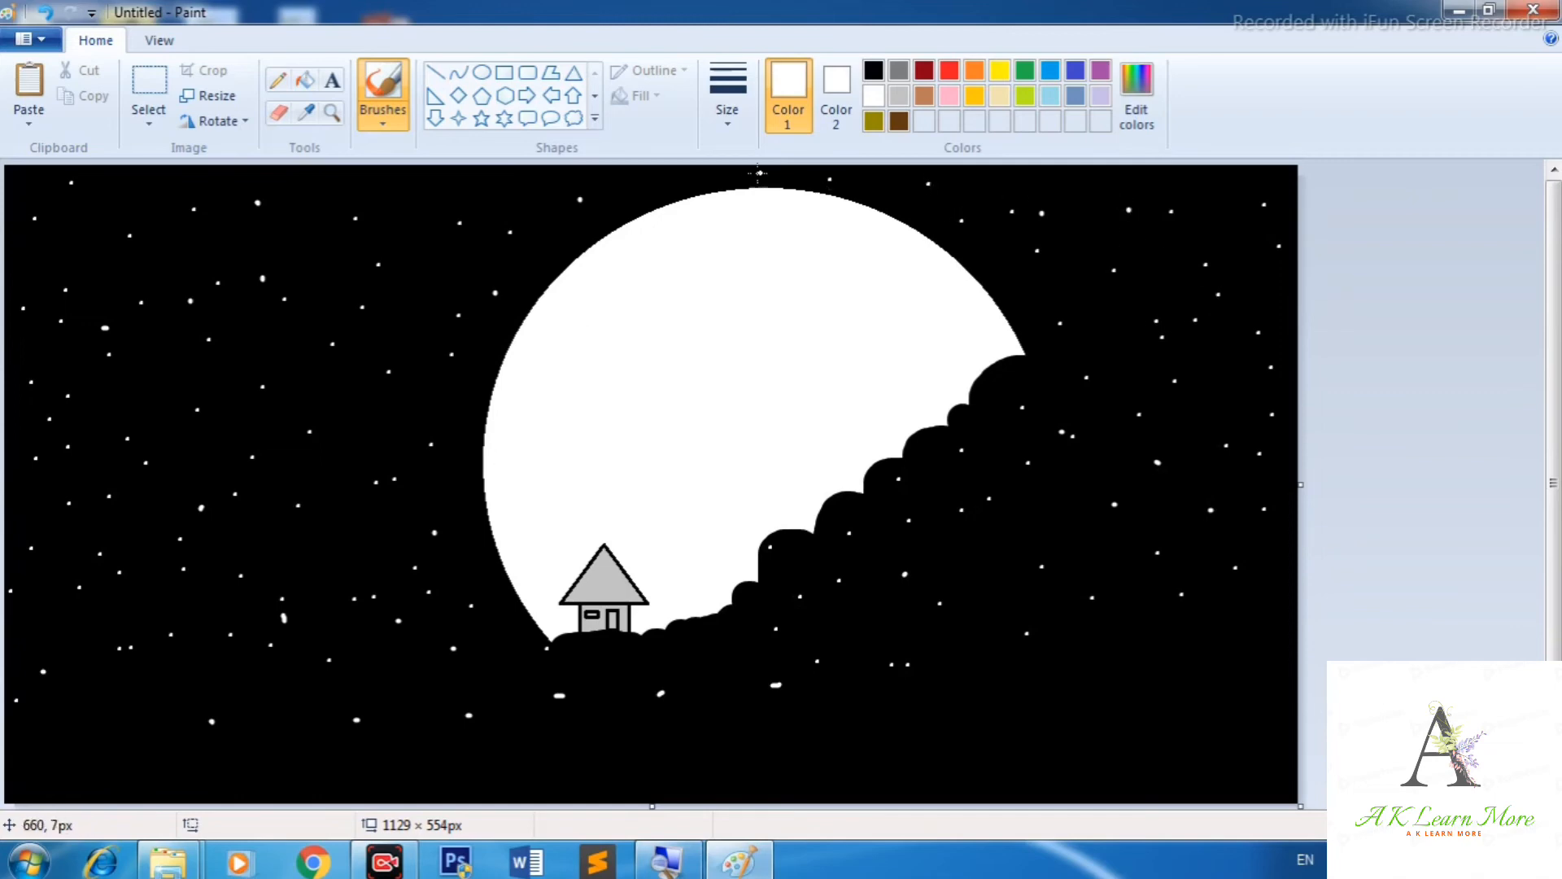
{"action": "left_click", "coordinate": [656, 180]}
{"action": "left_click", "coordinate": [550, 185]}
{"action": "left_click", "coordinate": [325, 398]}
{"action": "left_click", "coordinate": [365, 412]}
{"action": "left_click", "coordinate": [345, 540]}
{"action": "left_click", "coordinate": [294, 338]}
{"action": "left_click", "coordinate": [208, 388]}
{"action": "left_click", "coordinate": [1048, 515]}
{"action": "left_click", "coordinate": [1022, 529]}
{"action": "left_click", "coordinate": [609, 663]}
{"action": "left_click", "coordinate": [277, 557]}
Draw a black curve across the moon forming the bat's upper wing edge with the Curve tool.
{"action": "left_click", "coordinate": [459, 73]}
{"action": "left_click_drag", "start_coordinate": [635, 342], "coordinate": [726, 316]}
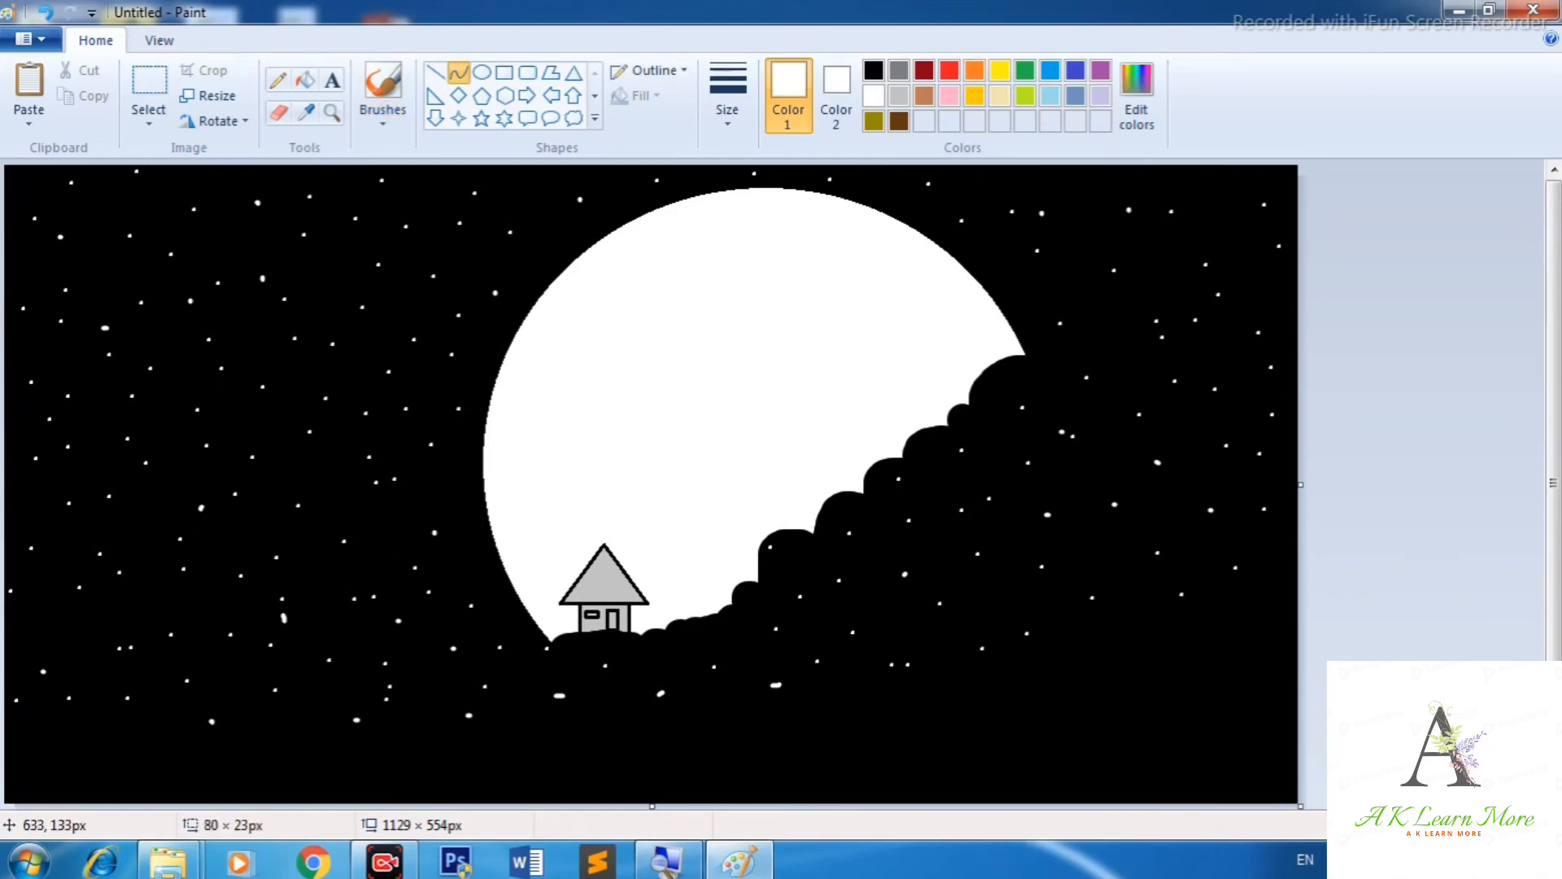
{"action": "left_click", "coordinate": [873, 71]}
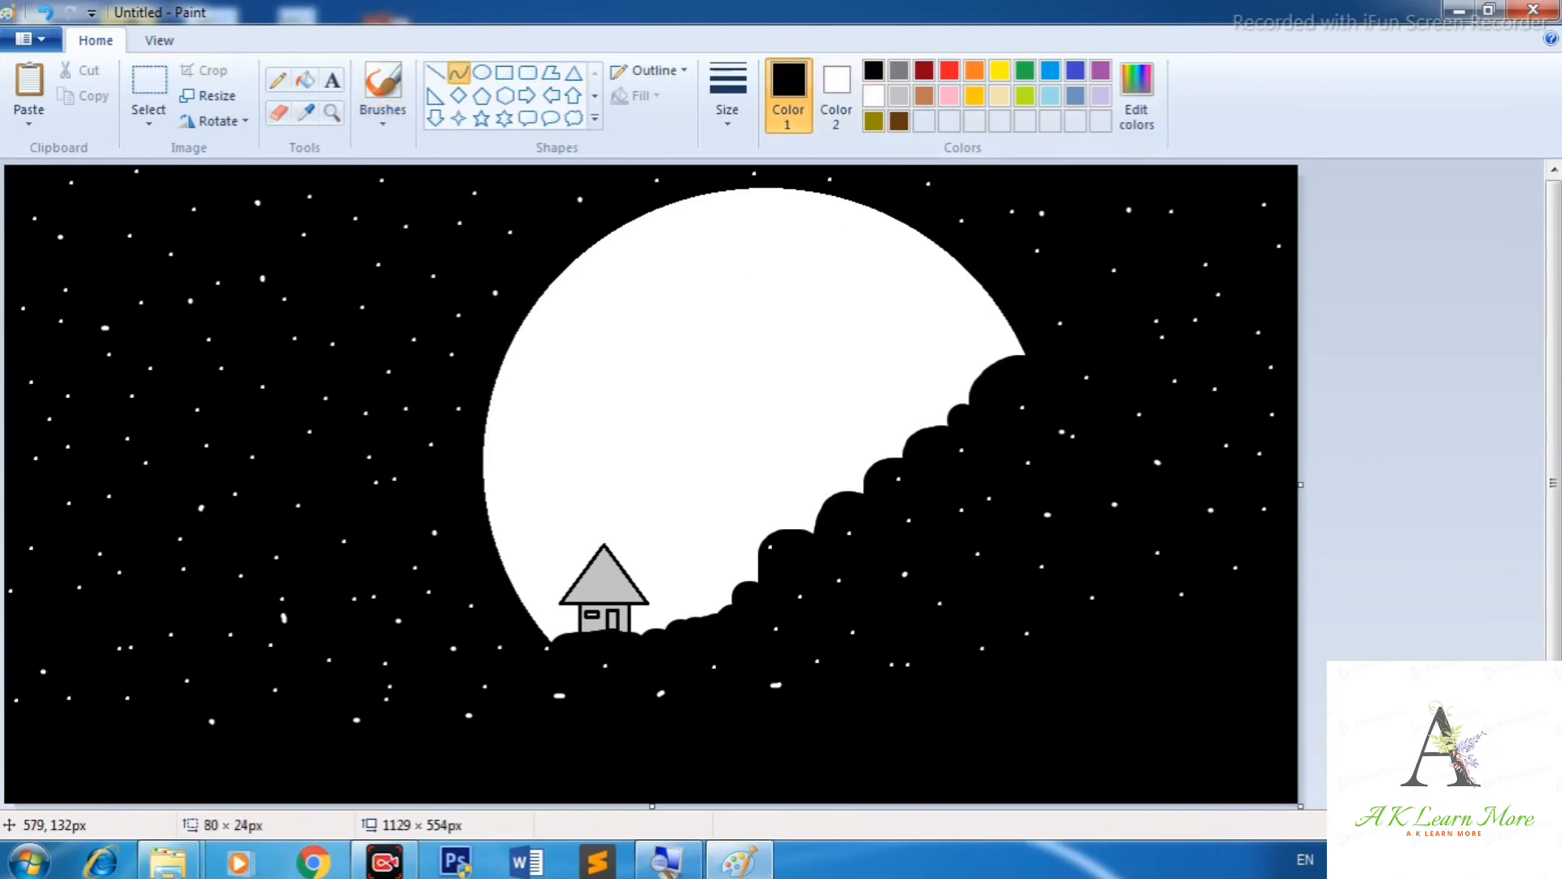
{"action": "left_click_drag", "start_coordinate": [673, 315], "coordinate": [777, 327]}
{"action": "mouse_move", "coordinate": [594, 359]}
{"action": "left_mouse_down"}
{"action": "mouse_move", "coordinate": [697, 342]}
{"action": "mouse_move", "coordinate": [645, 349]}
{"action": "mouse_move", "coordinate": [630, 333]}
{"action": "mouse_move", "coordinate": [708, 339]}
{"action": "mouse_move", "coordinate": [794, 305]}
{"action": "mouse_move", "coordinate": [719, 318]}
{"action": "mouse_move", "coordinate": [734, 310]}
{"action": "left_mouse_up"}
{"action": "left_click", "coordinate": [646, 336]}
{"action": "left_click", "coordinate": [707, 344]}
{"action": "key", "text": "ctrl+z"}
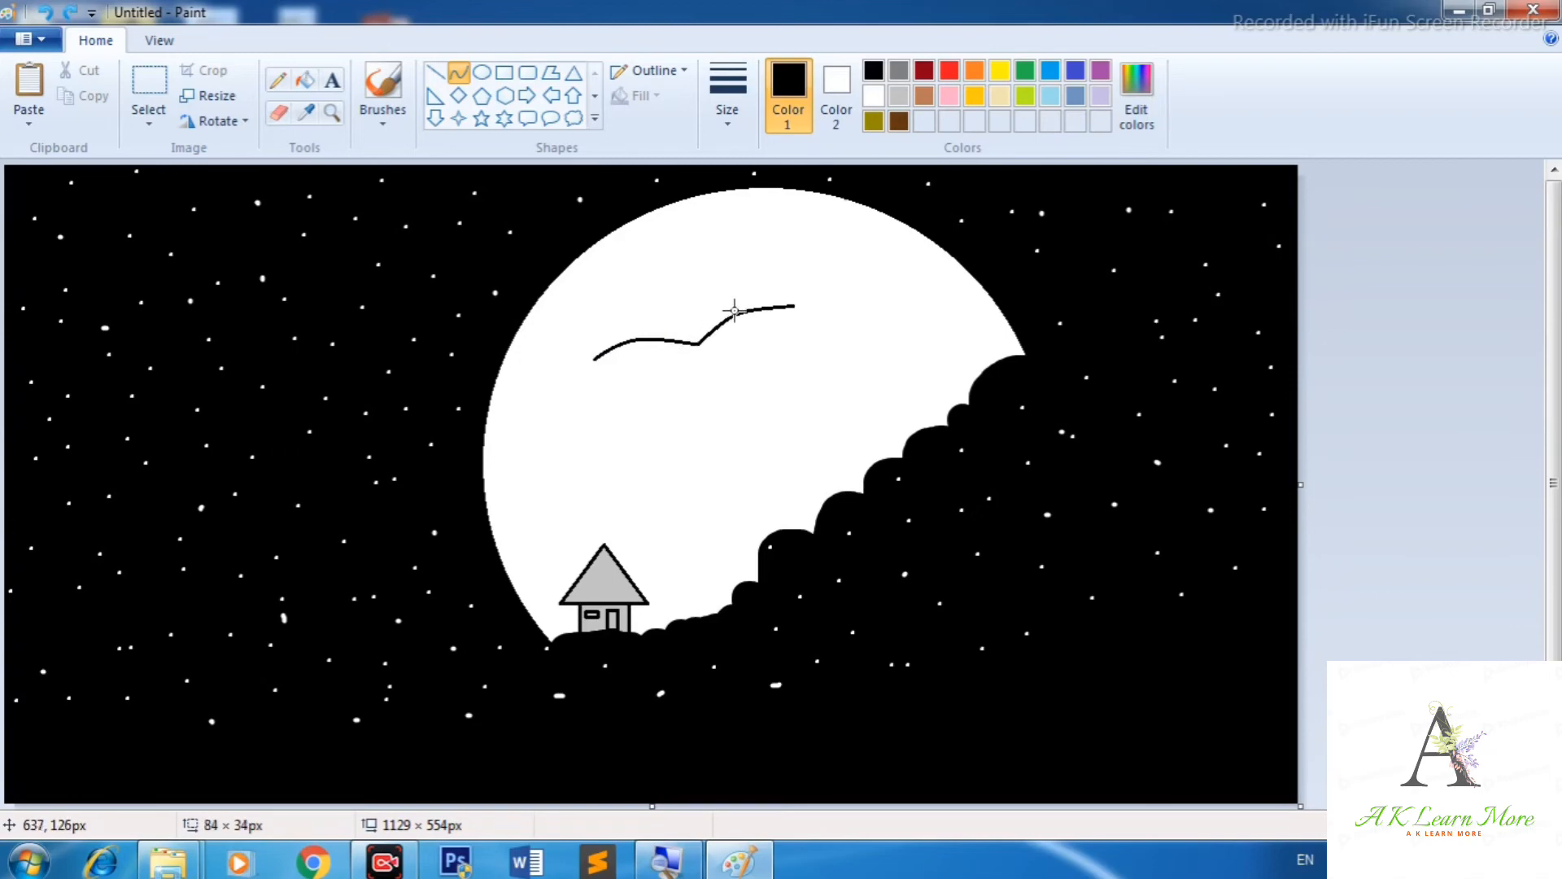
{"action": "left_click", "coordinate": [736, 310]}
{"action": "left_click", "coordinate": [746, 254]}
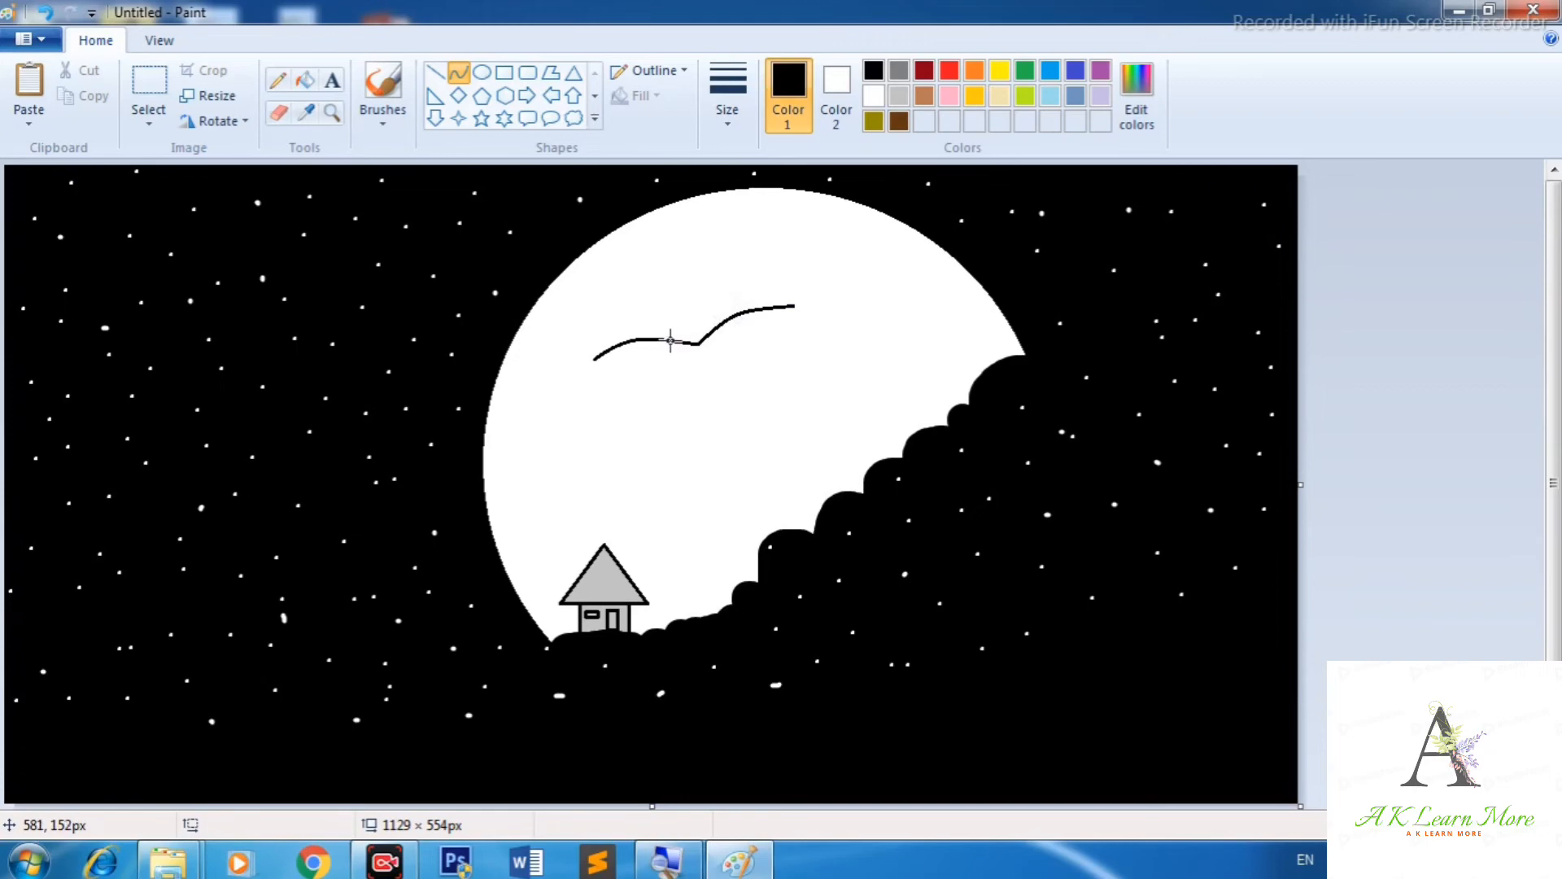
Add black curves for the left wing's lower edge and the bat's back.
{"action": "mouse_move", "coordinate": [659, 339]}
{"action": "left_mouse_down"}
{"action": "mouse_move", "coordinate": [732, 319]}
{"action": "mouse_move", "coordinate": [685, 314]}
{"action": "left_mouse_up"}
{"action": "key", "text": "ctrl+z"}
{"action": "left_click", "coordinate": [685, 313]}
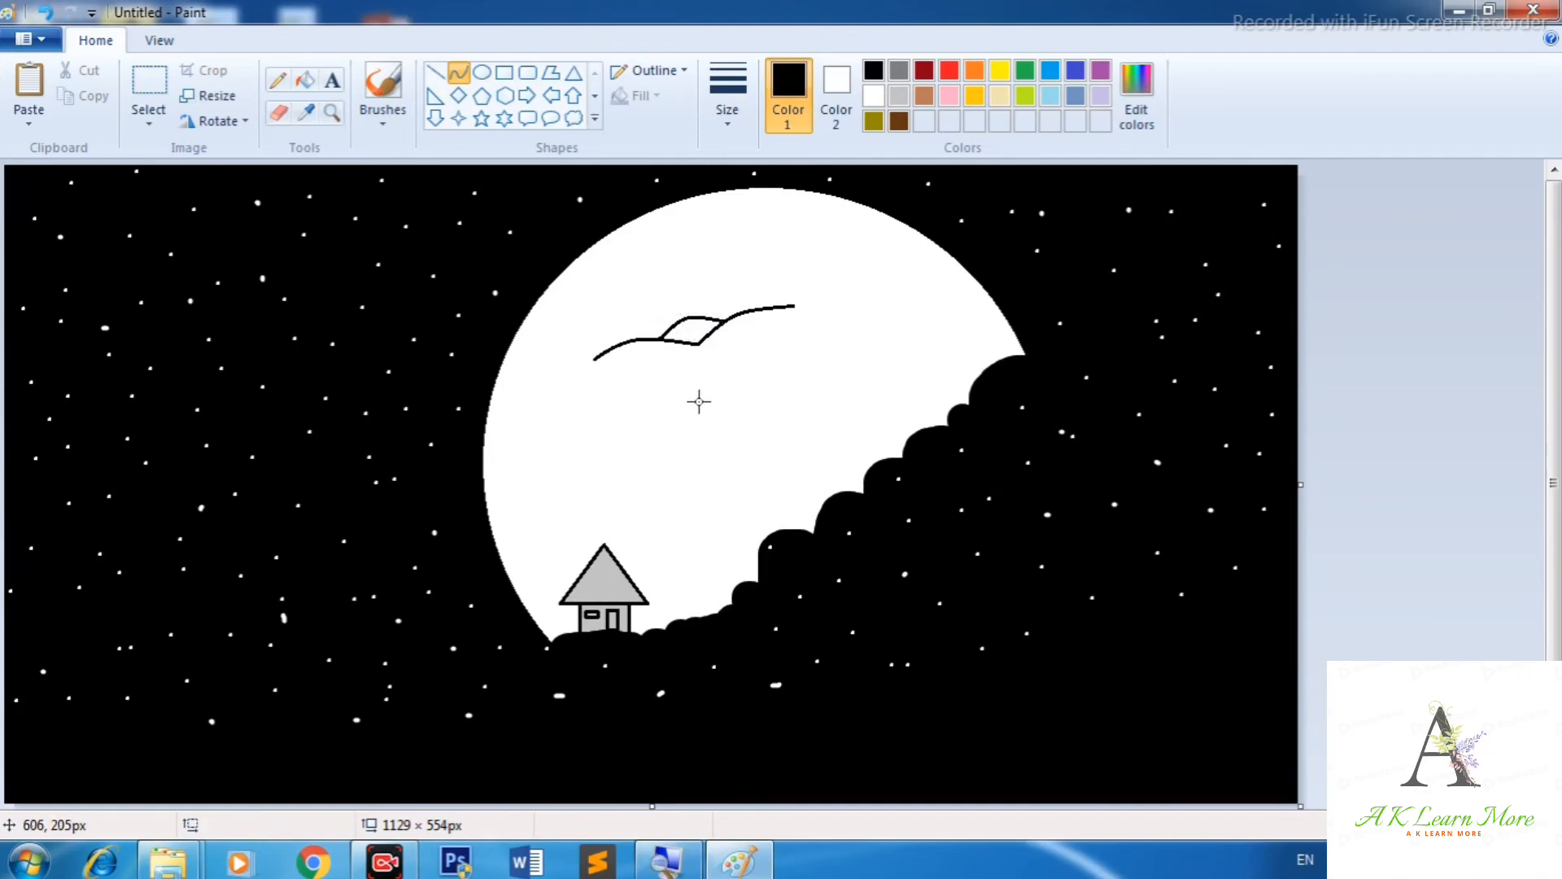
{"action": "mouse_move", "coordinate": [595, 359]}
{"action": "left_mouse_down"}
{"action": "mouse_move", "coordinate": [677, 356]}
{"action": "mouse_move", "coordinate": [651, 353]}
{"action": "mouse_move", "coordinate": [709, 380]}
{"action": "mouse_move", "coordinate": [691, 360]}
{"action": "left_mouse_up"}
{"action": "left_click", "coordinate": [620, 358]}
{"action": "left_click", "coordinate": [626, 426]}
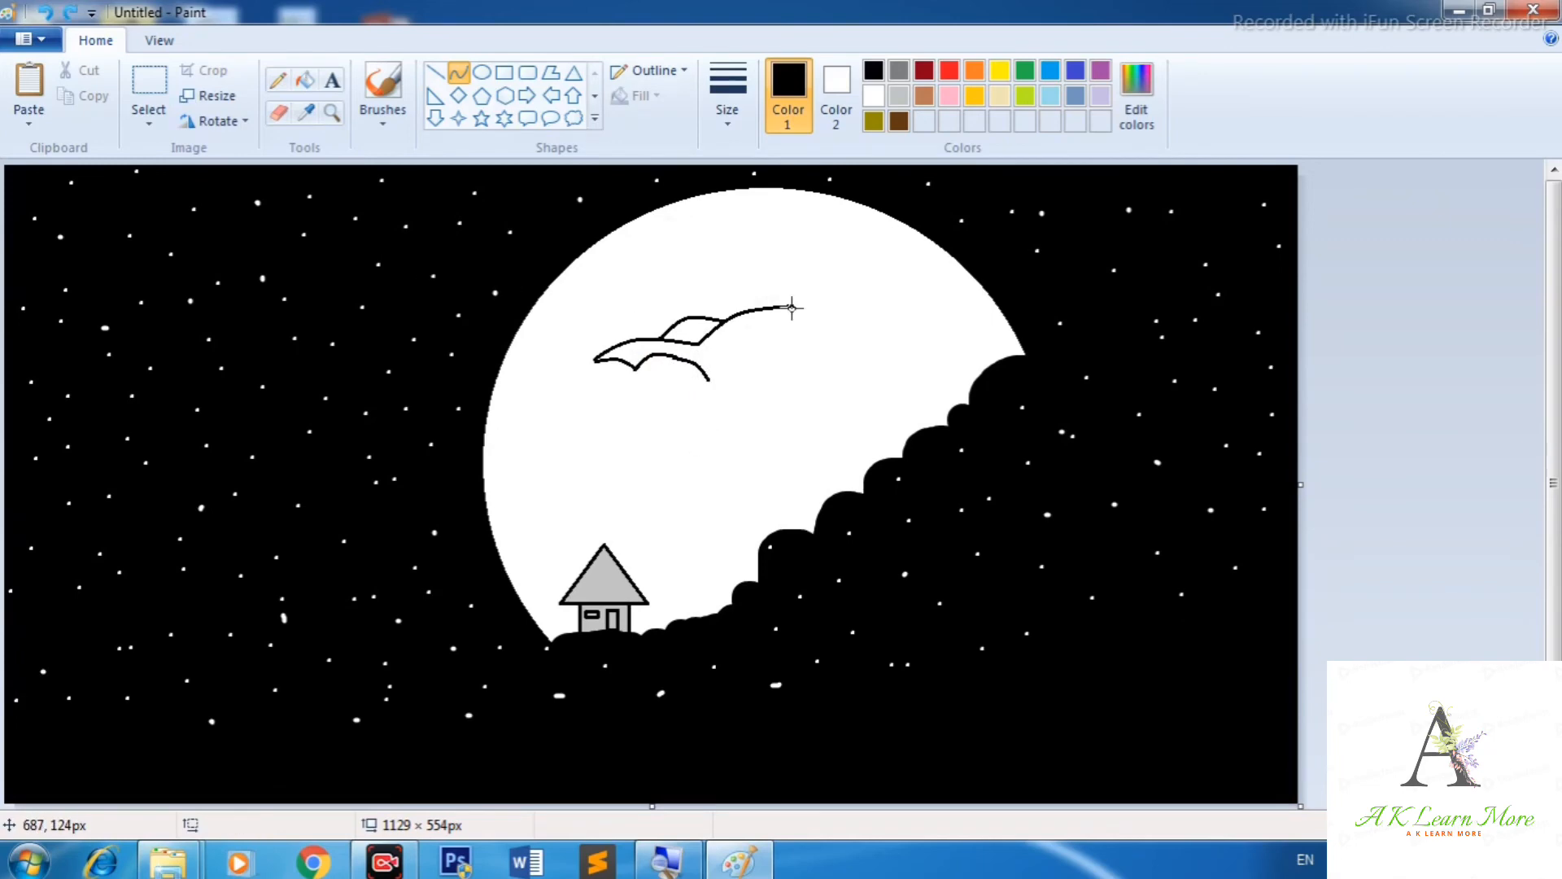
Draw curves for the right wing's lower edge and close the bat's body outline.
{"action": "mouse_move", "coordinate": [793, 305]}
{"action": "left_mouse_down"}
{"action": "mouse_move", "coordinate": [757, 343]}
{"action": "mouse_move", "coordinate": [761, 320]}
{"action": "mouse_move", "coordinate": [723, 338]}
{"action": "mouse_move", "coordinate": [735, 344]}
{"action": "mouse_move", "coordinate": [714, 303]}
{"action": "mouse_move", "coordinate": [739, 338]}
{"action": "left_mouse_up"}
{"action": "left_click", "coordinate": [762, 324]}
{"action": "left_click", "coordinate": [787, 362]}
{"action": "left_click", "coordinate": [739, 338]}
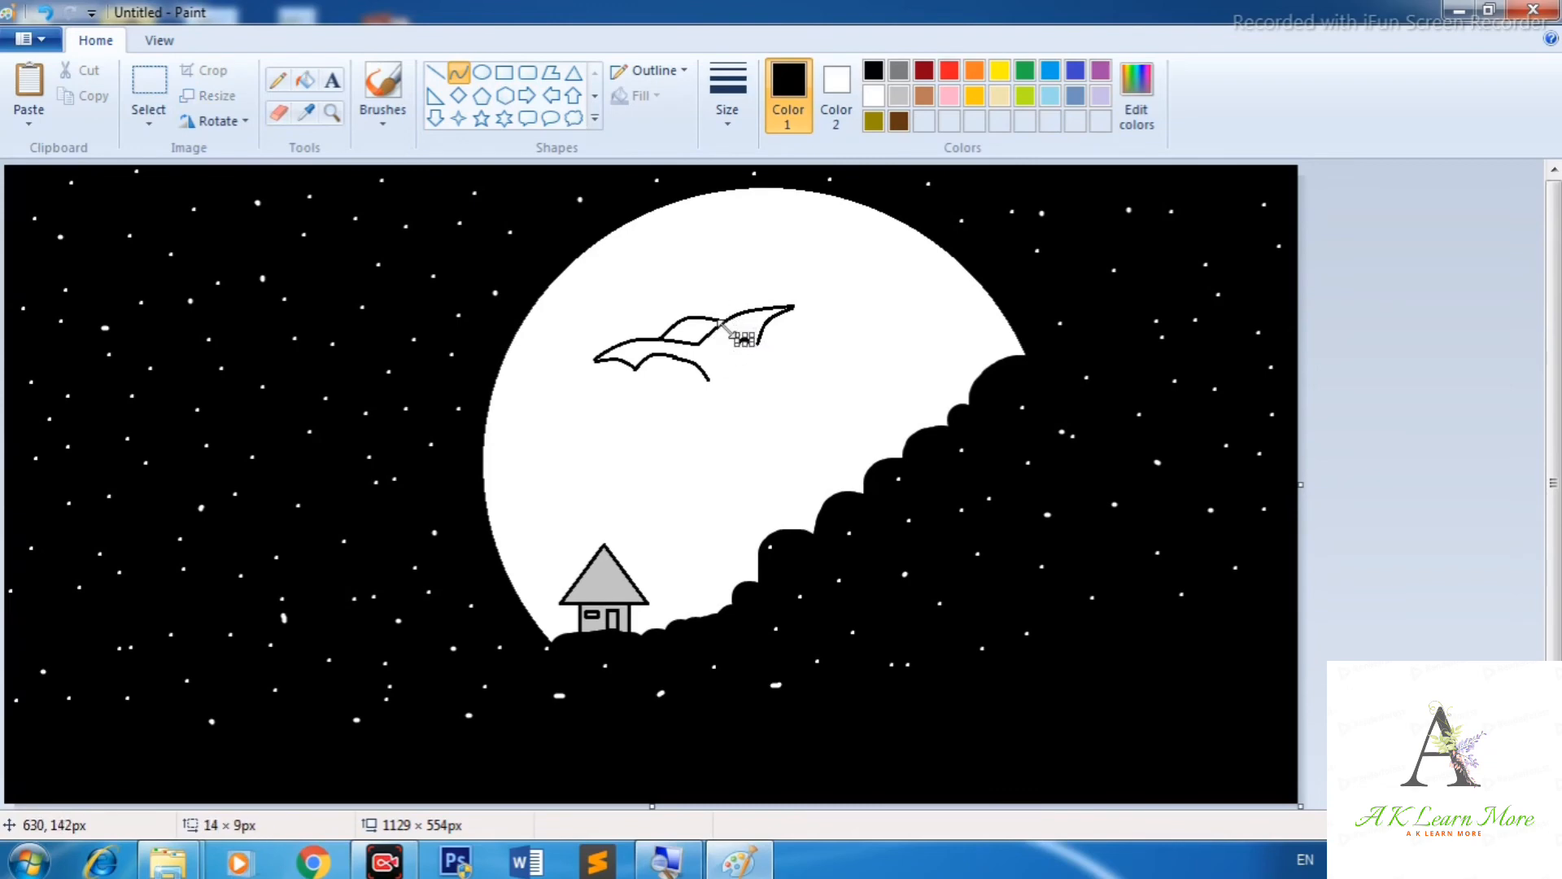
{"action": "key", "text": "ctrl+z"}
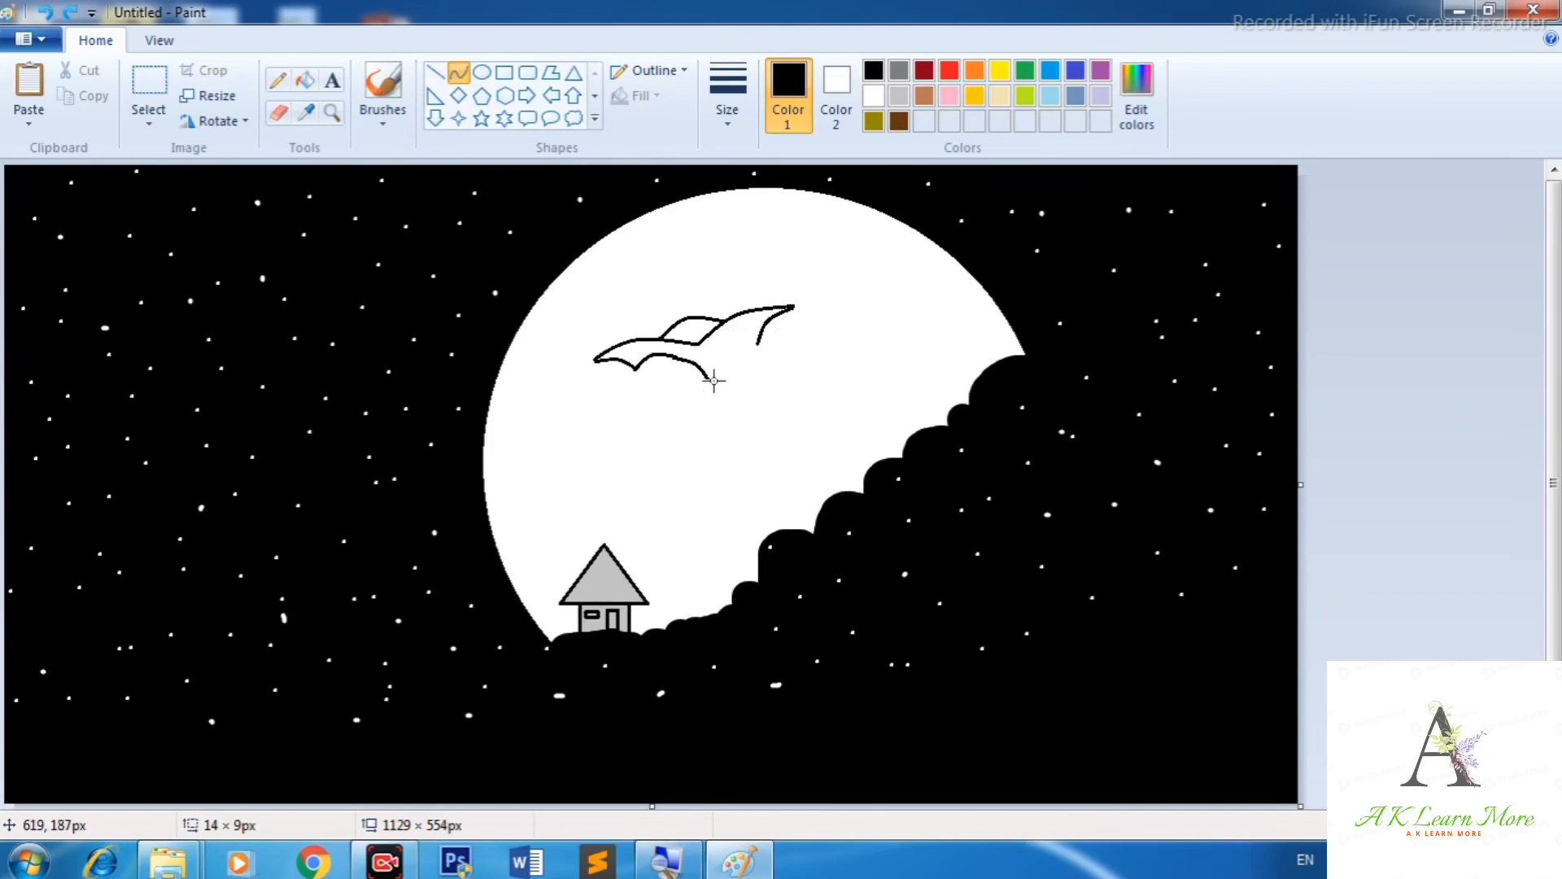
{"action": "left_click_drag", "start_coordinate": [712, 379], "coordinate": [732, 333]}
{"action": "left_click", "coordinate": [711, 357]}
{"action": "left_click", "coordinate": [760, 422]}
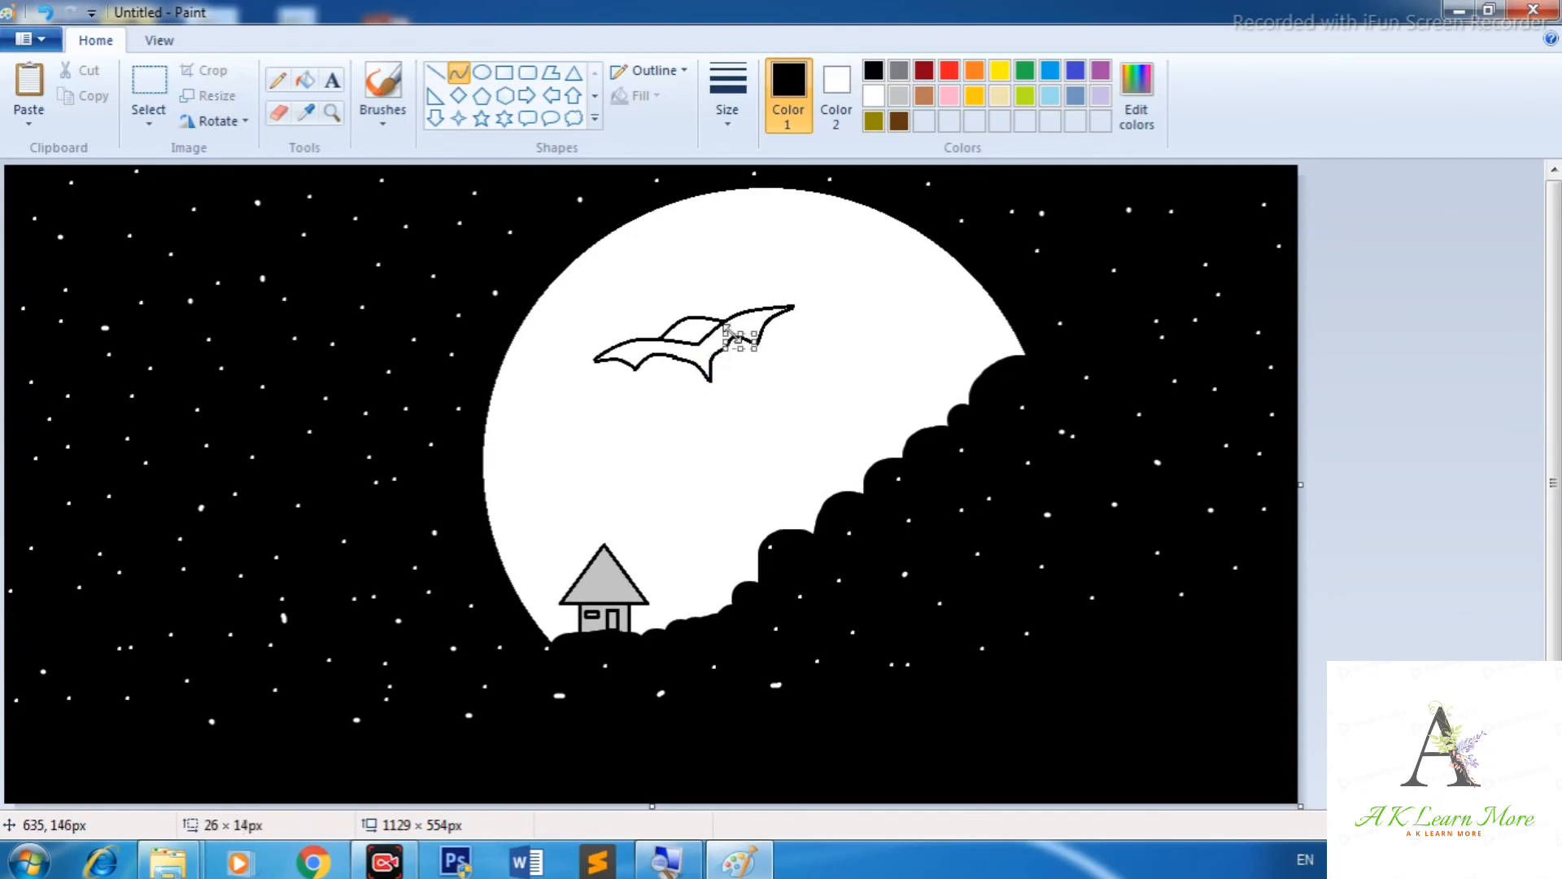
Fill the bat outline black with the Fill tool.
{"action": "left_click", "coordinate": [305, 79]}
{"action": "left_click", "coordinate": [750, 344]}
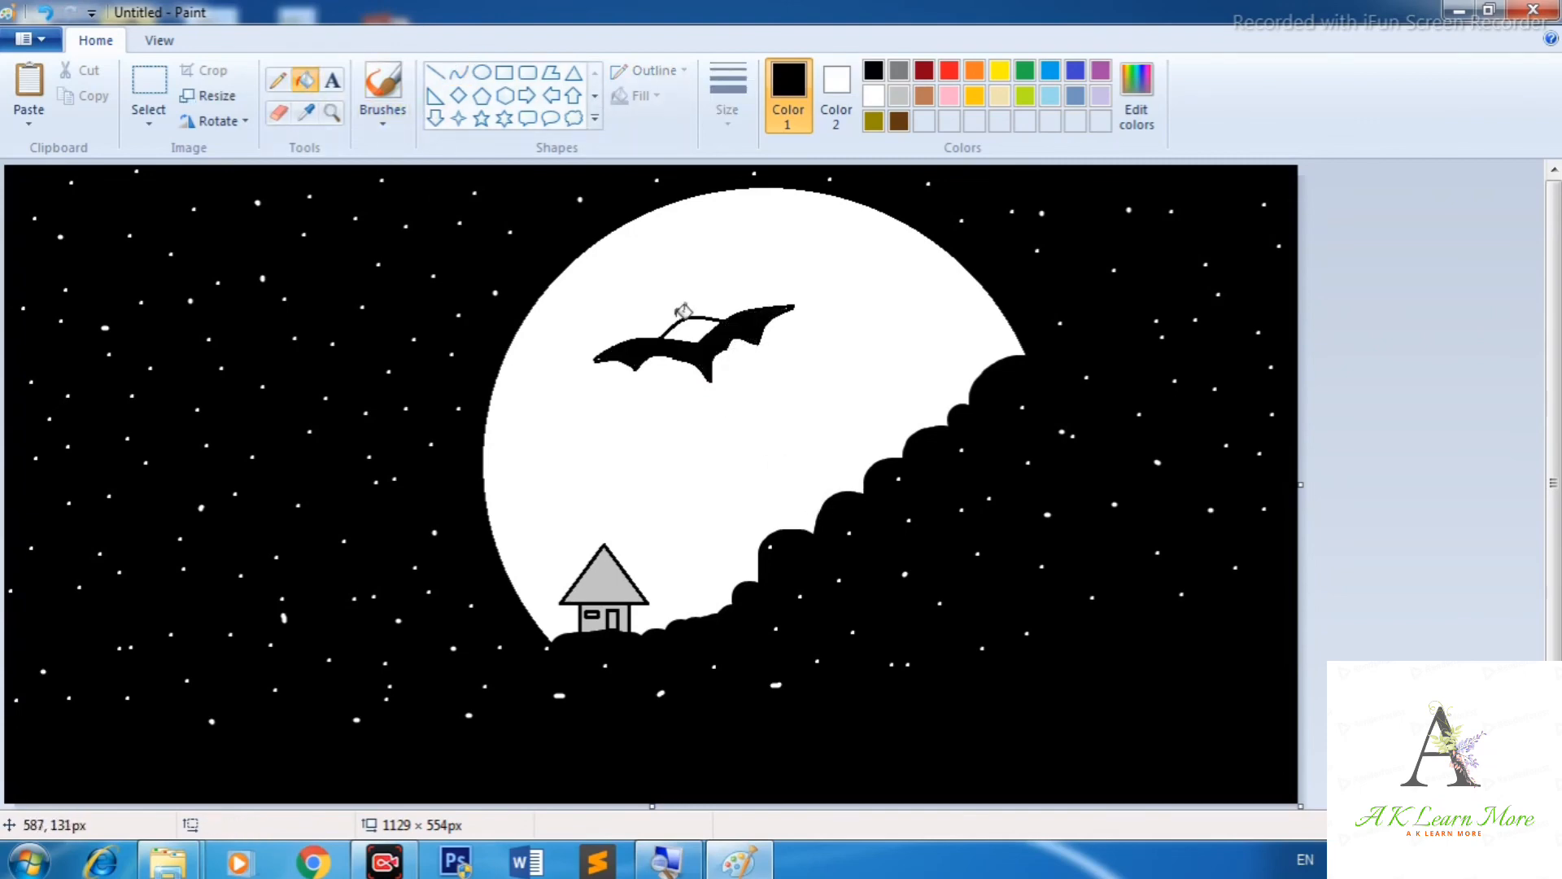
{"action": "left_click", "coordinate": [697, 326]}
{"action": "left_click", "coordinate": [609, 348]}
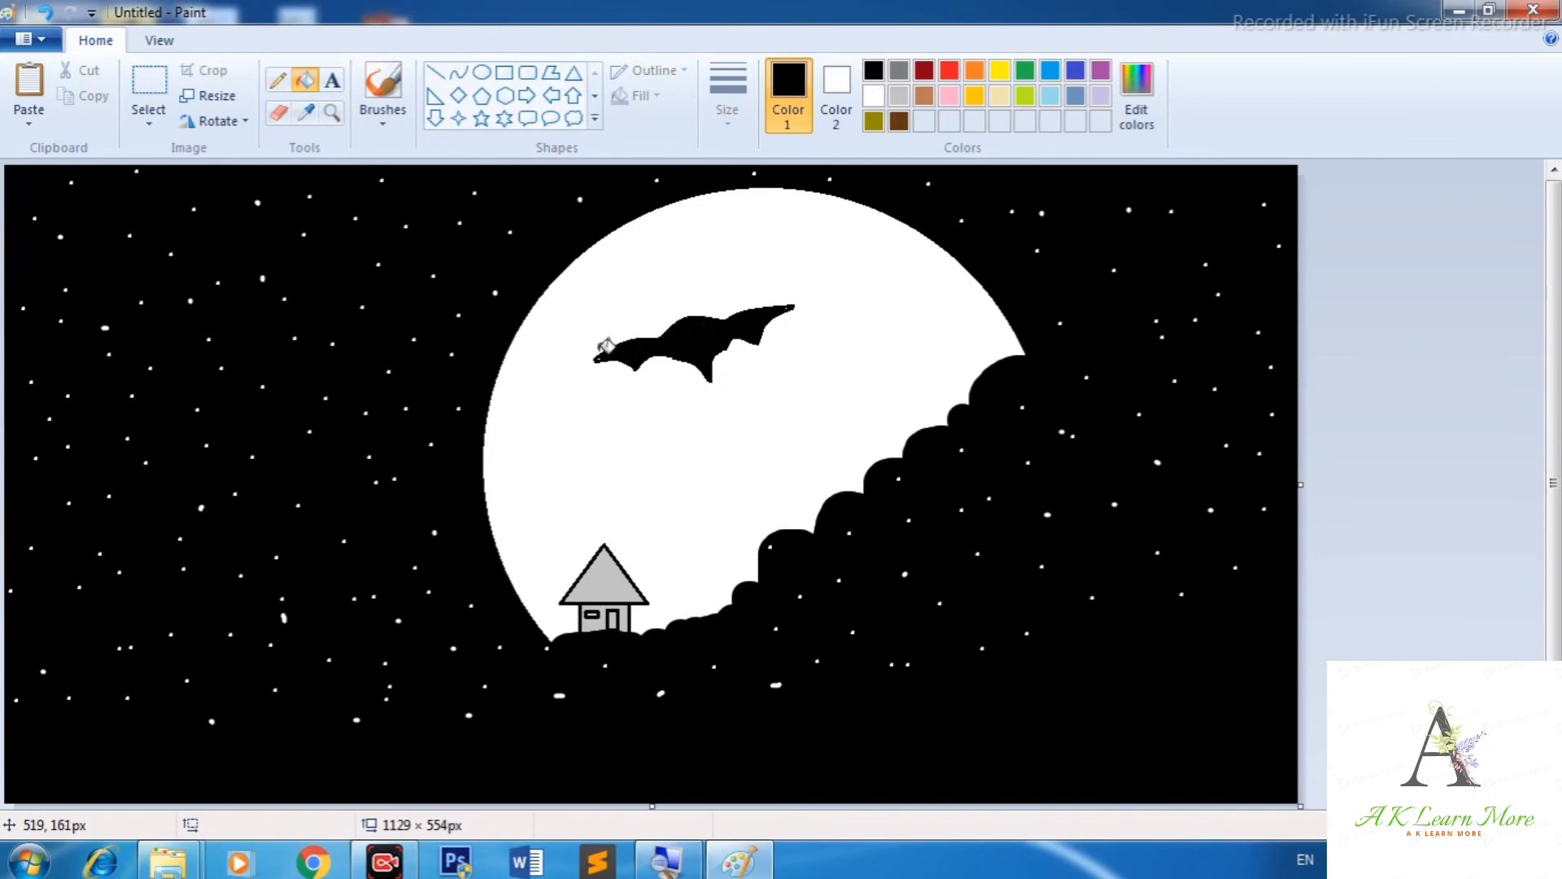
Switch to a brush and paint the bat's head and ears onto its back.
{"action": "left_click", "coordinate": [383, 114]}
{"action": "left_click", "coordinate": [376, 154]}
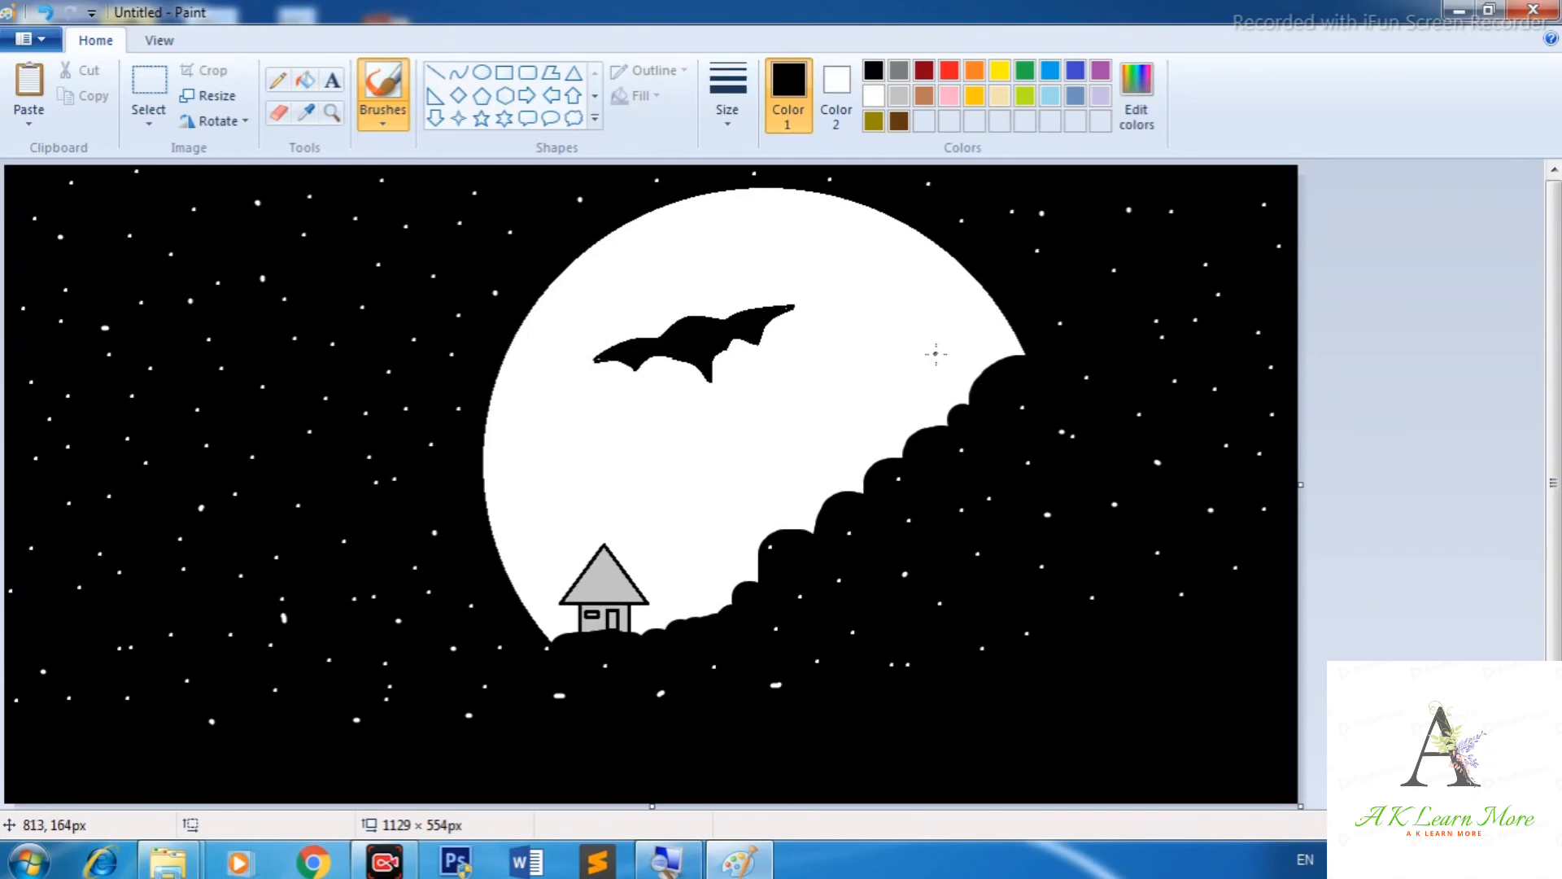
{"action": "left_click_drag", "start_coordinate": [681, 316], "coordinate": [693, 307]}
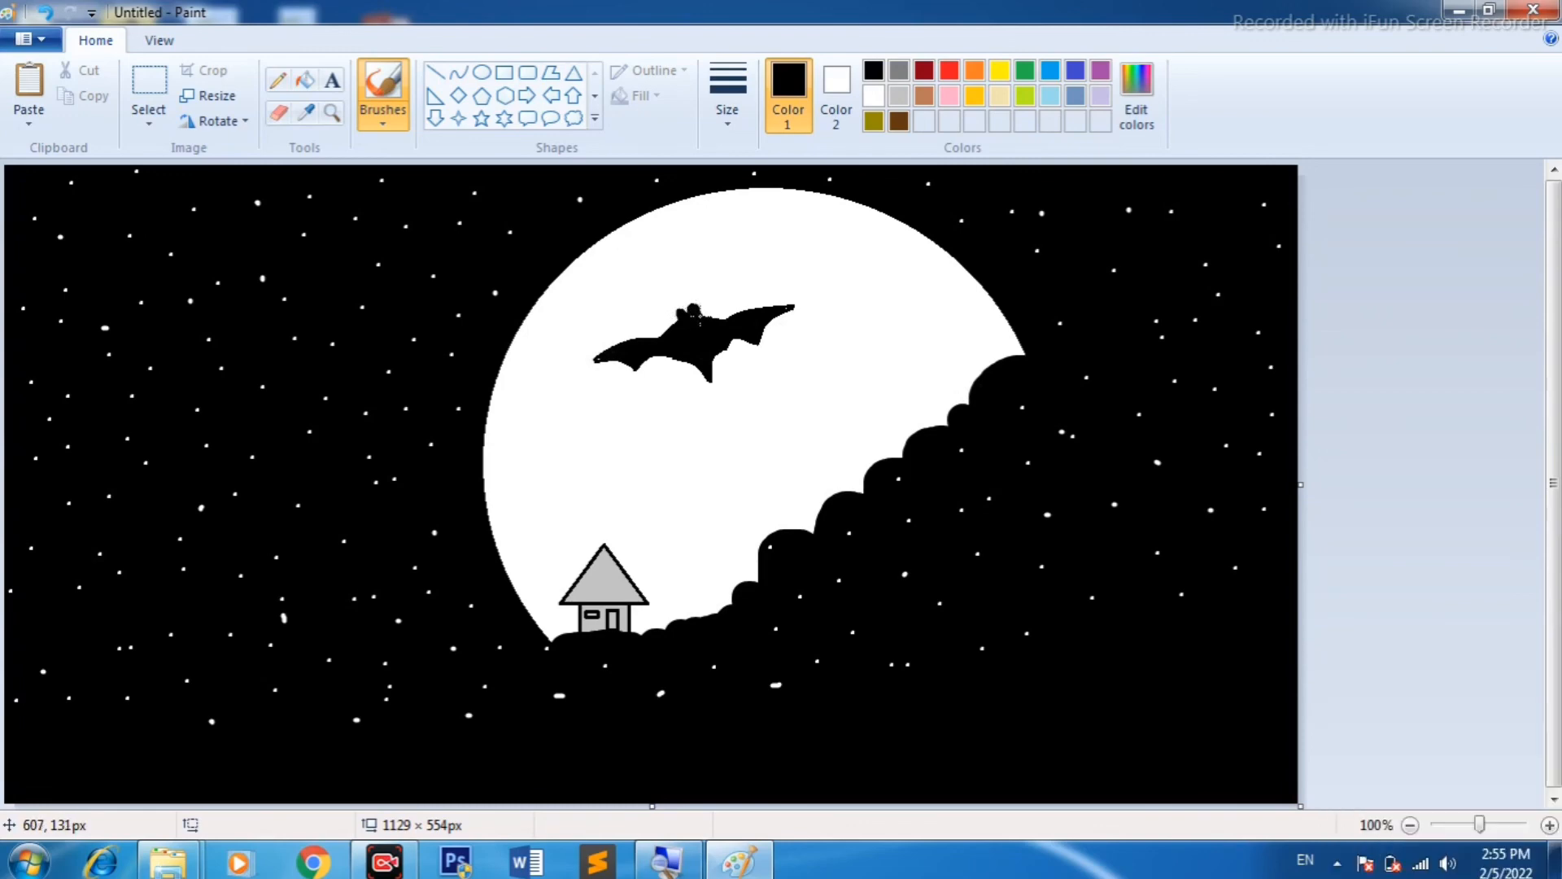